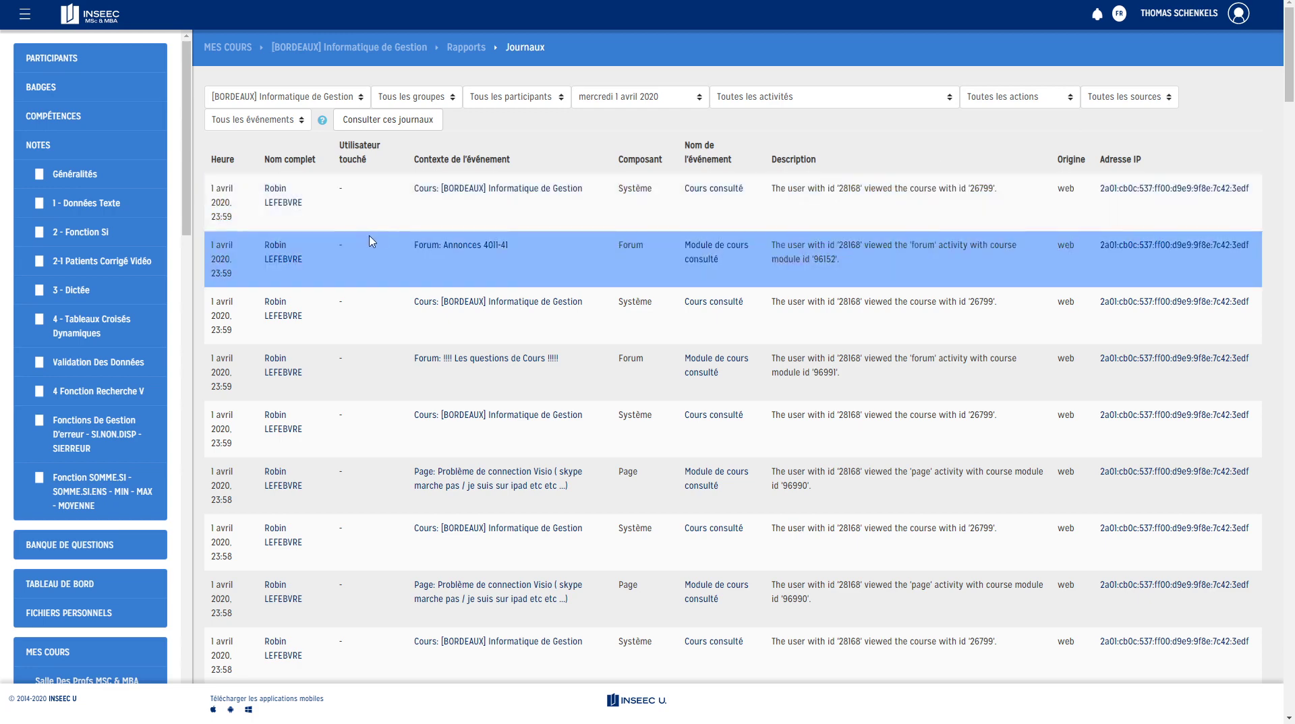
Download the course log as comma-separated values, save it as logs_MSCBD-INF4011-41_20200402-1413.csv on the Bureau, and open it to inspect cell A1
{"action": "scroll", "coordinate": [613, 340], "scroll_direction": "down", "scroll_amount": 2}
{"action": "scroll", "coordinate": [613, 340], "scroll_direction": "down", "scroll_amount": 1}
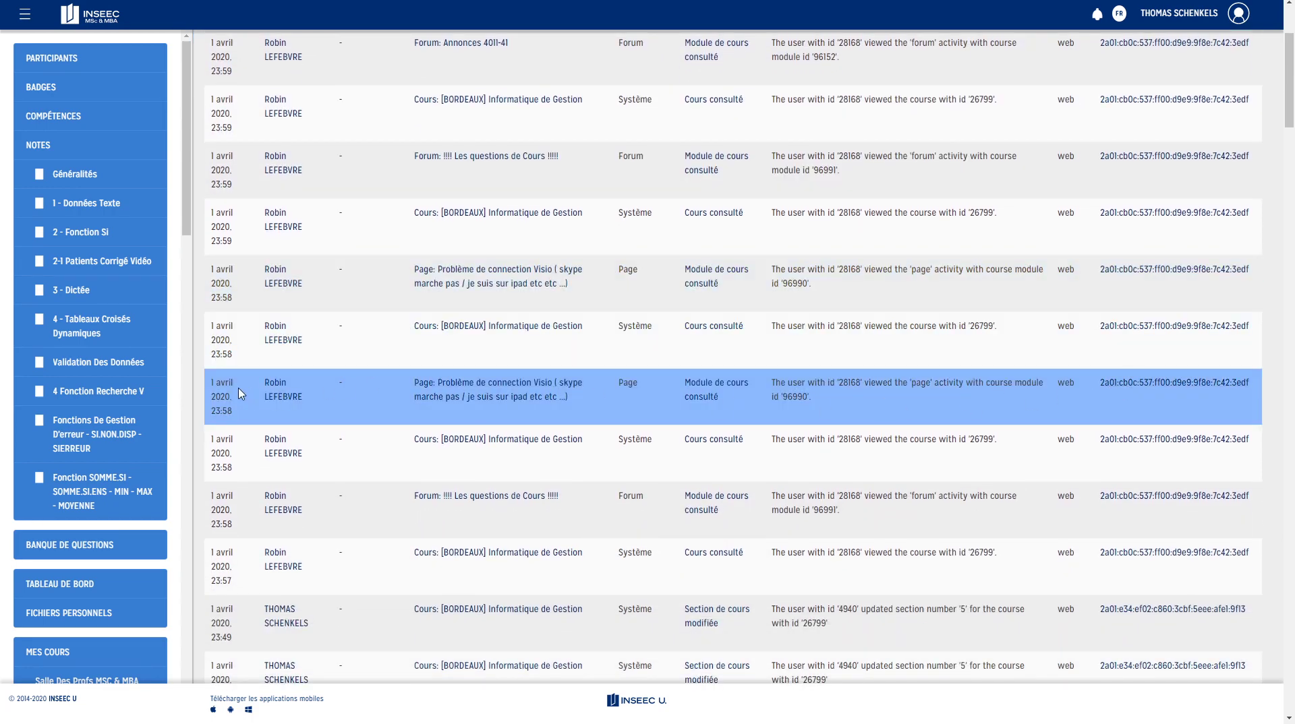
{"action": "scroll", "coordinate": [952, 418], "scroll_direction": "down", "scroll_amount": 15}
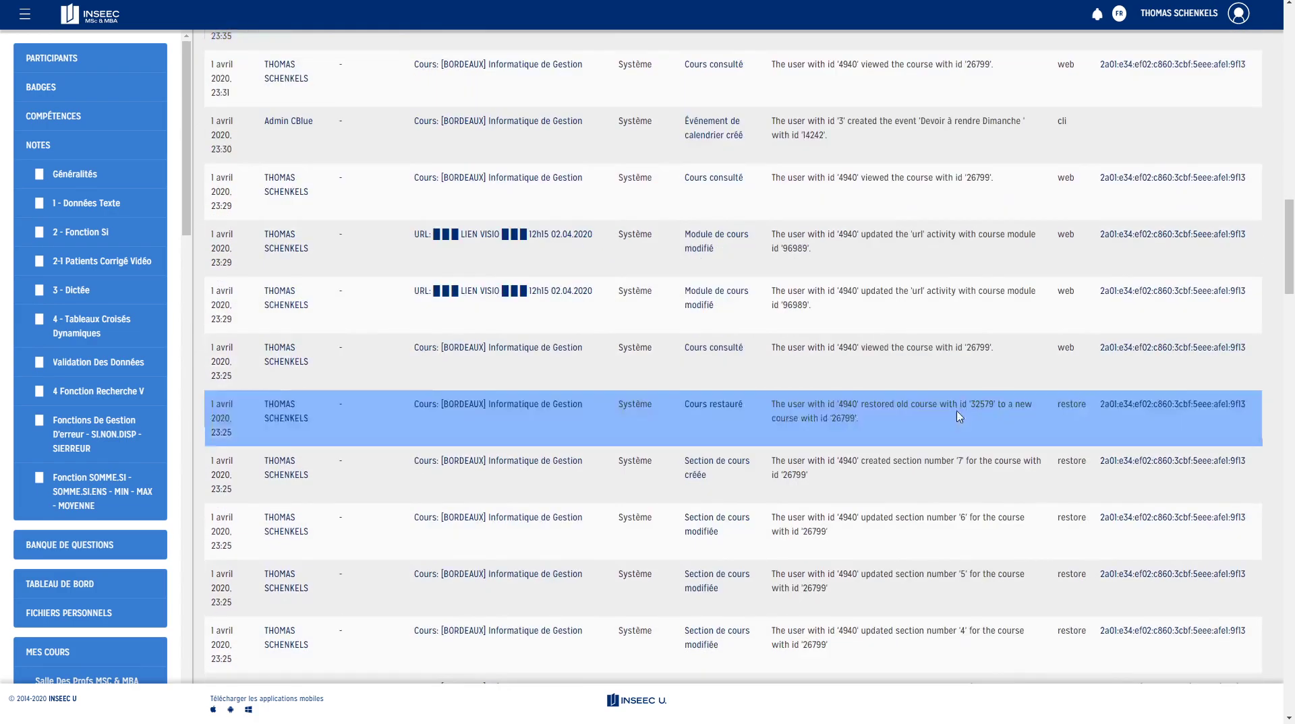
{"action": "scroll", "coordinate": [959, 416], "scroll_direction": "down", "scroll_amount": 20}
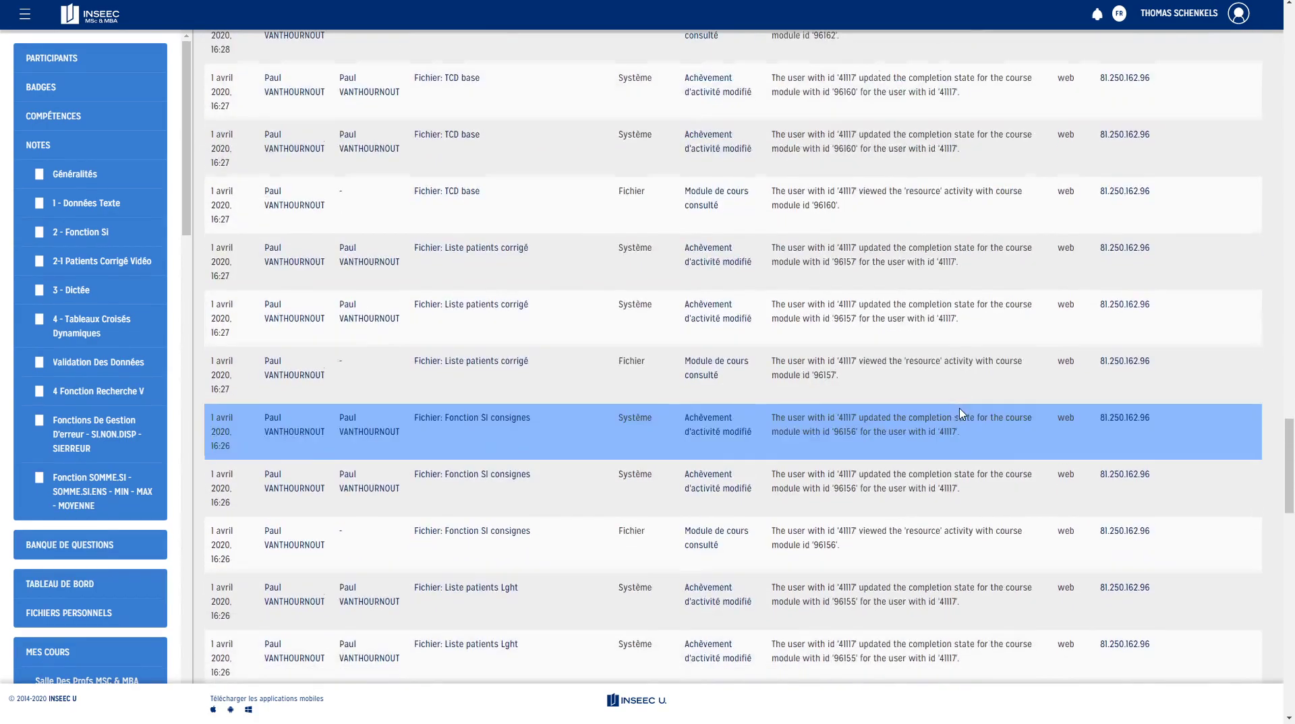
{"action": "scroll", "coordinate": [960, 415], "scroll_direction": "down", "scroll_amount": 20}
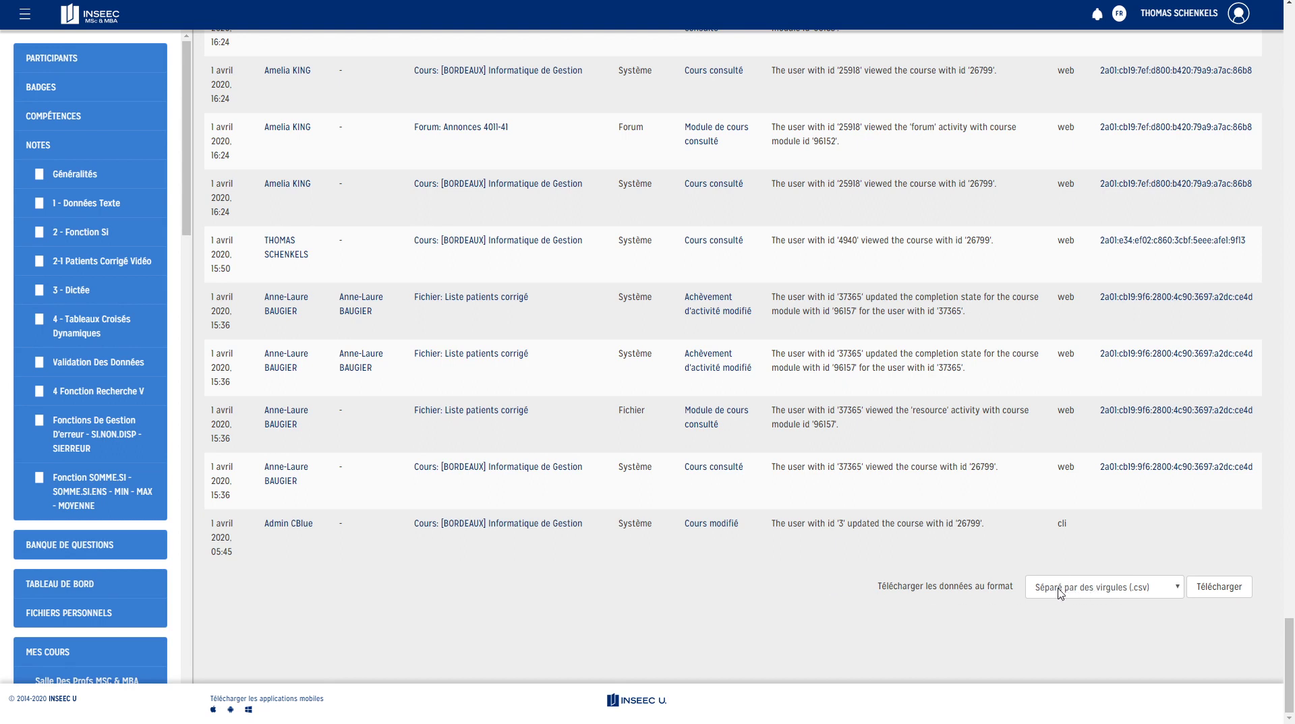
{"action": "left_click", "coordinate": [1214, 588]}
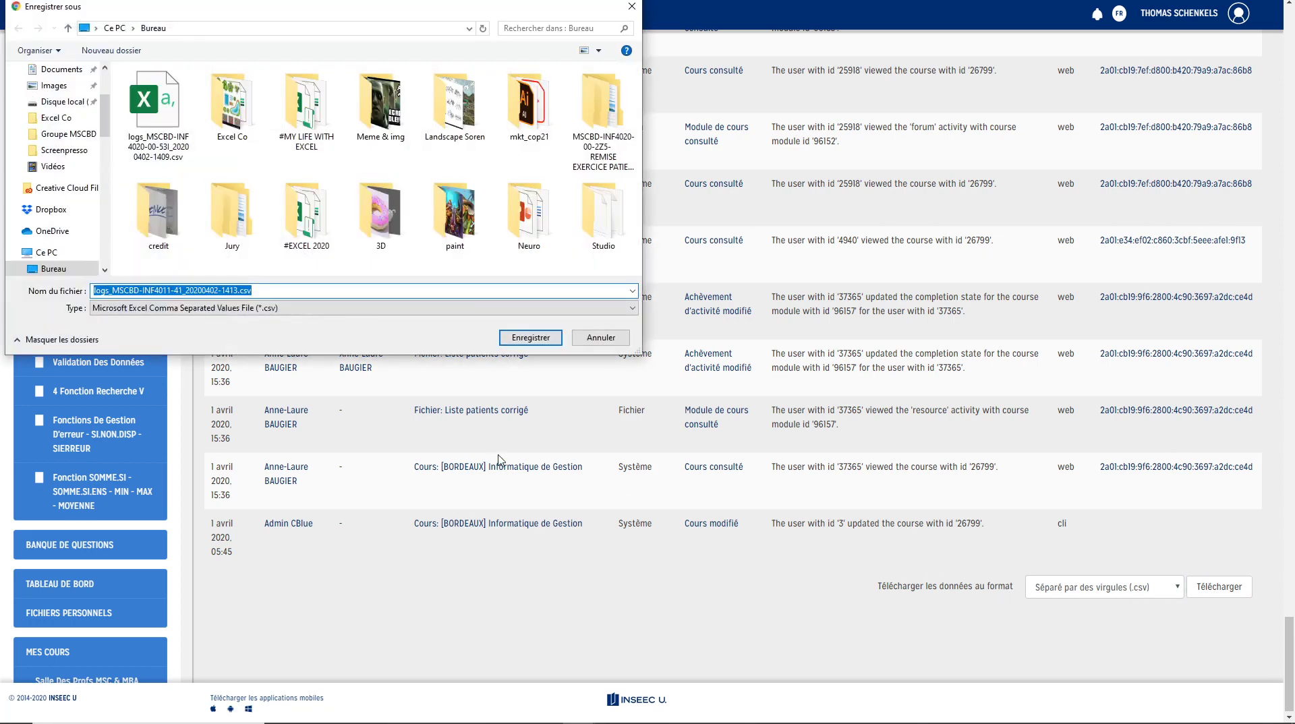
{"action": "left_click", "coordinate": [531, 337]}
{"action": "left_click", "coordinate": [61, 710]}
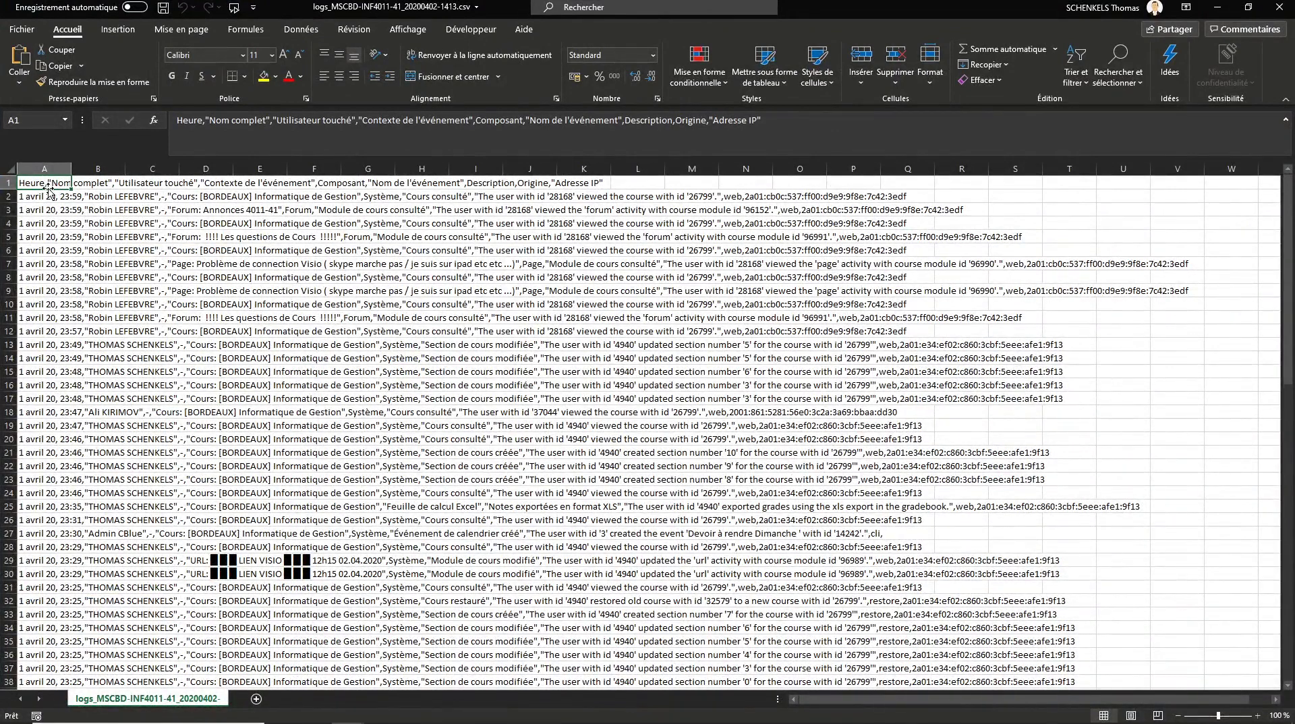
{"action": "left_click", "coordinate": [205, 121]}
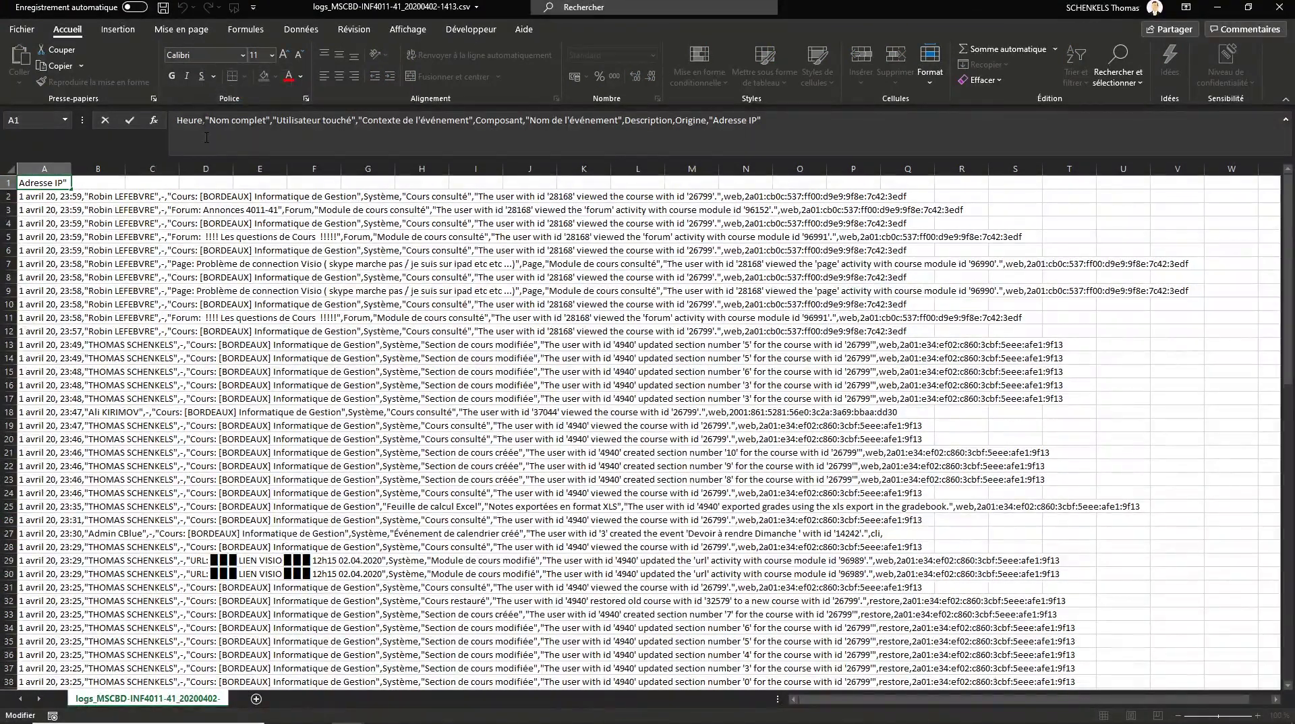
Return to the course page in the browser, download the "Fi alt" file as Mkt_alt (1).xlsx, and open it in Excel
{"action": "left_click", "coordinate": [1217, 6]}
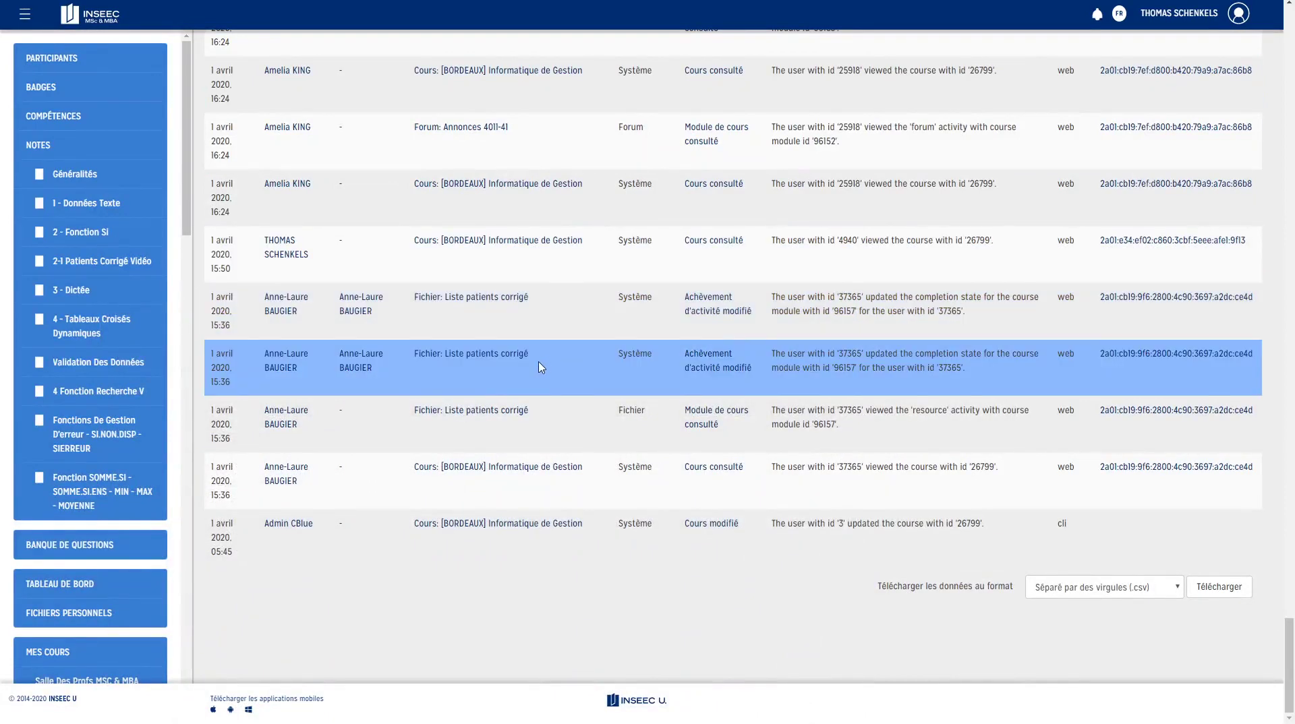
{"action": "key", "text": "alt+Left"}
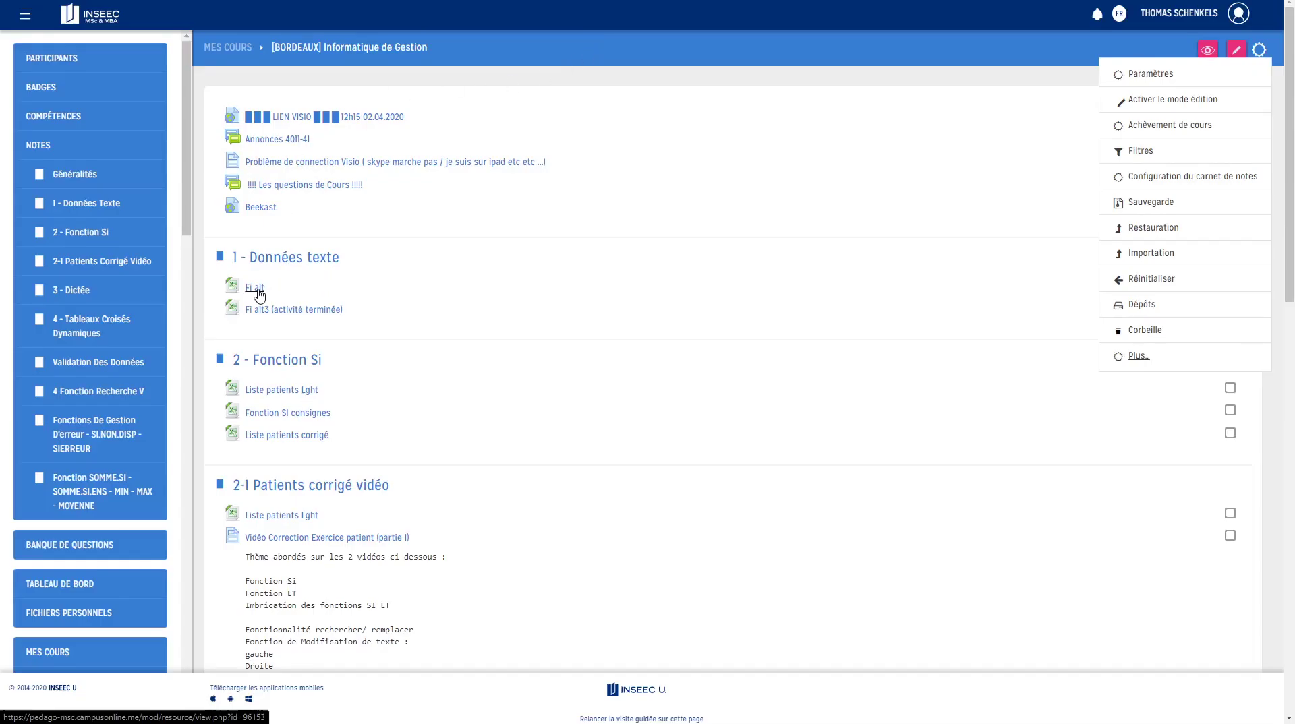
{"action": "left_click", "coordinate": [264, 293]}
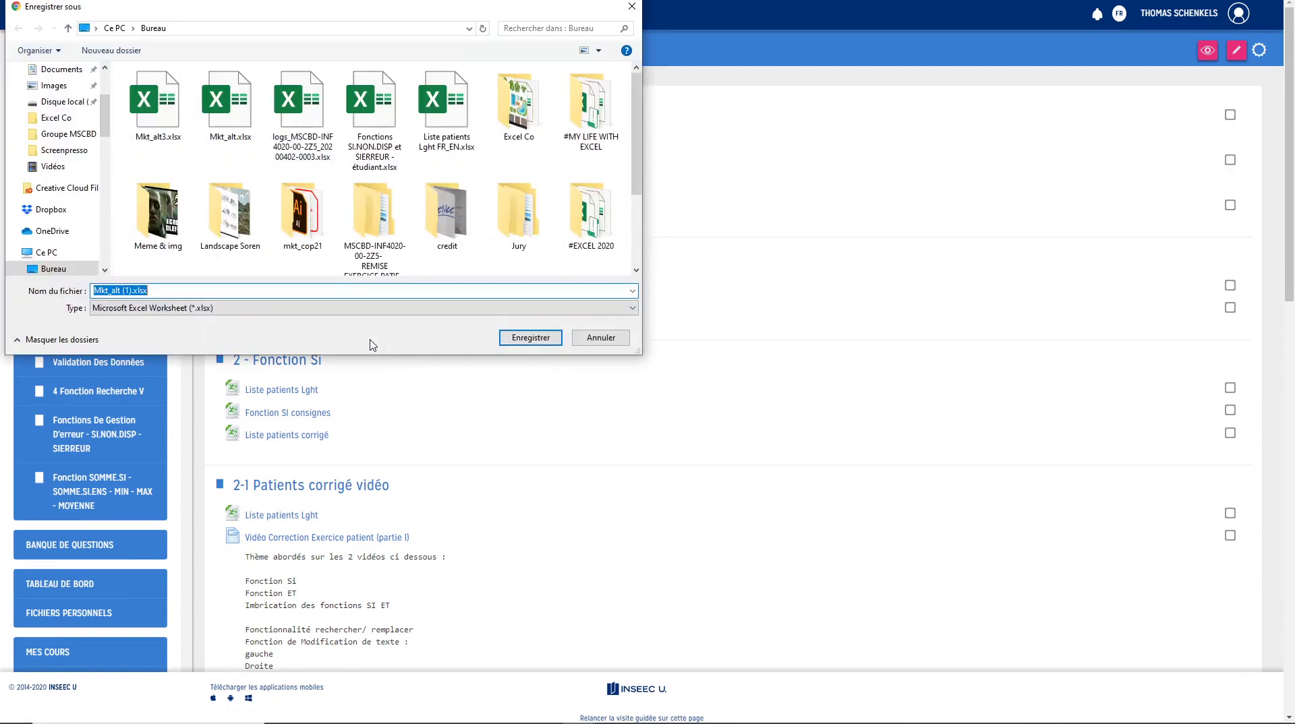
{"action": "left_click", "coordinate": [528, 337]}
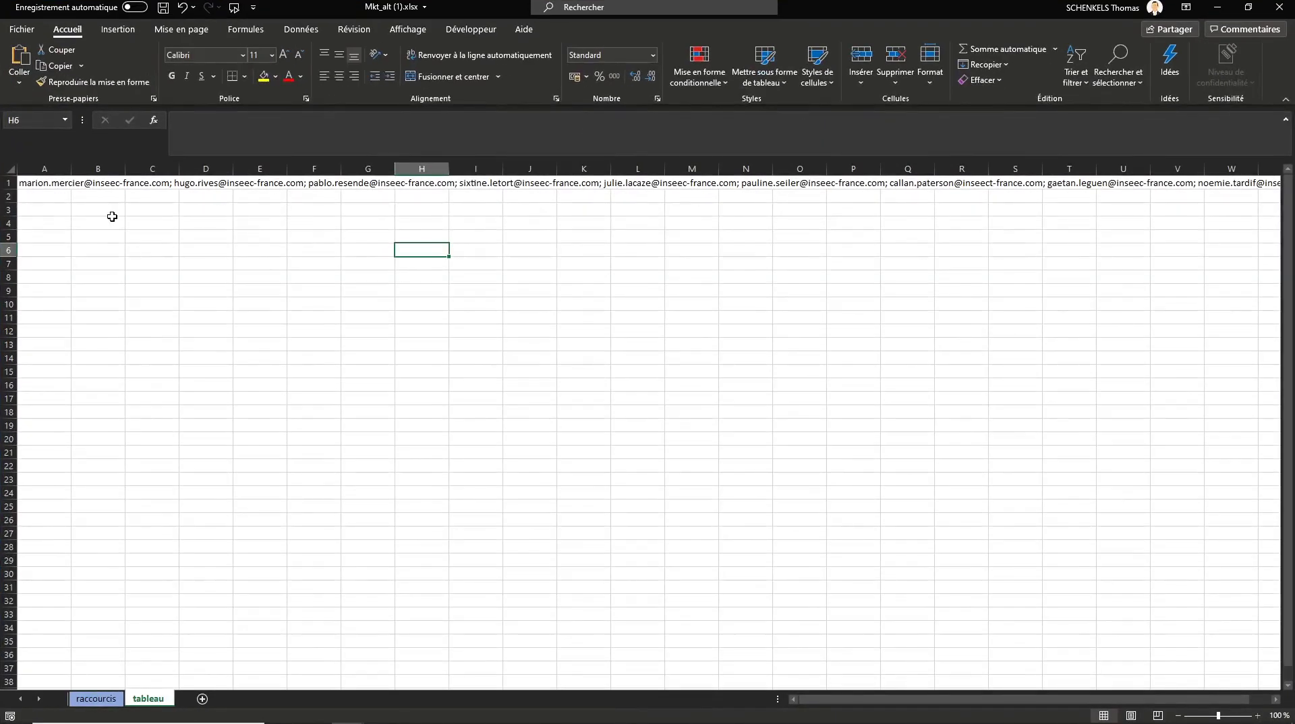
Examine the e-mail addresses in cell A1 of the tableau sheet and the characters that separate them
{"action": "left_click", "coordinate": [111, 221]}
{"action": "left_click", "coordinate": [64, 186]}
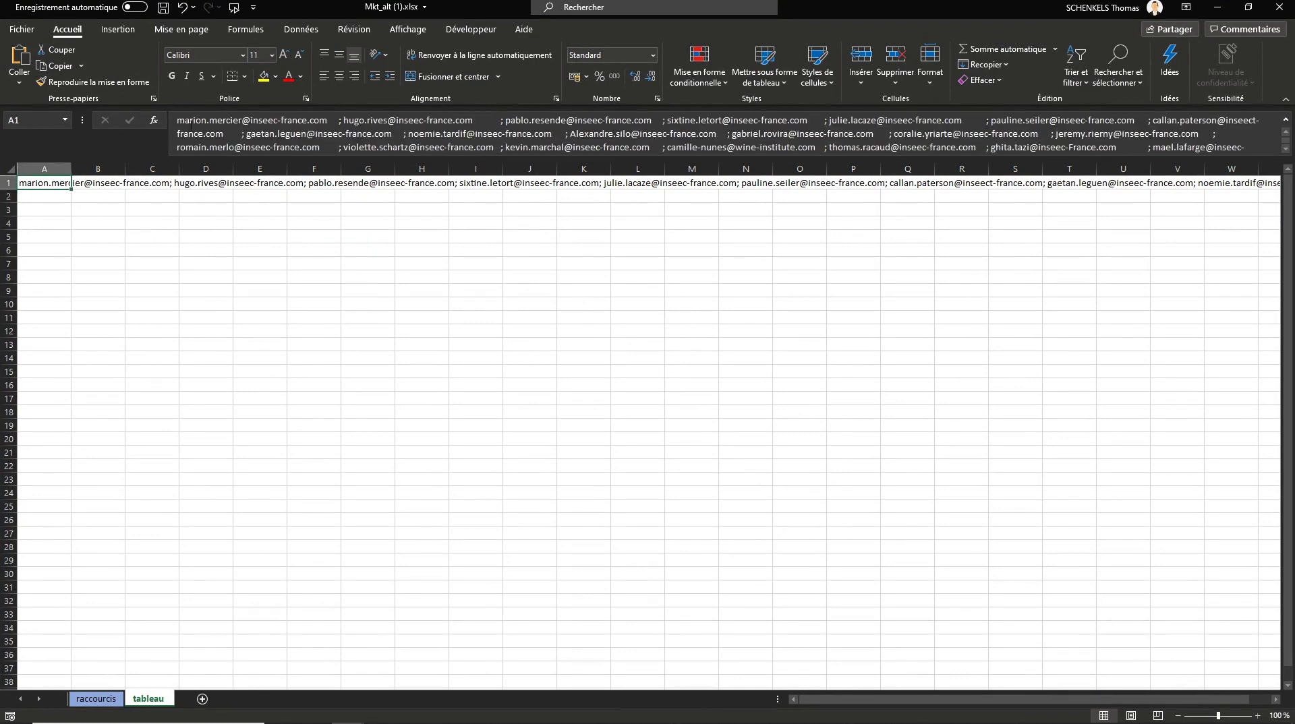
{"action": "left_click", "coordinate": [336, 120]}
{"action": "double_click", "coordinate": [333, 121]}
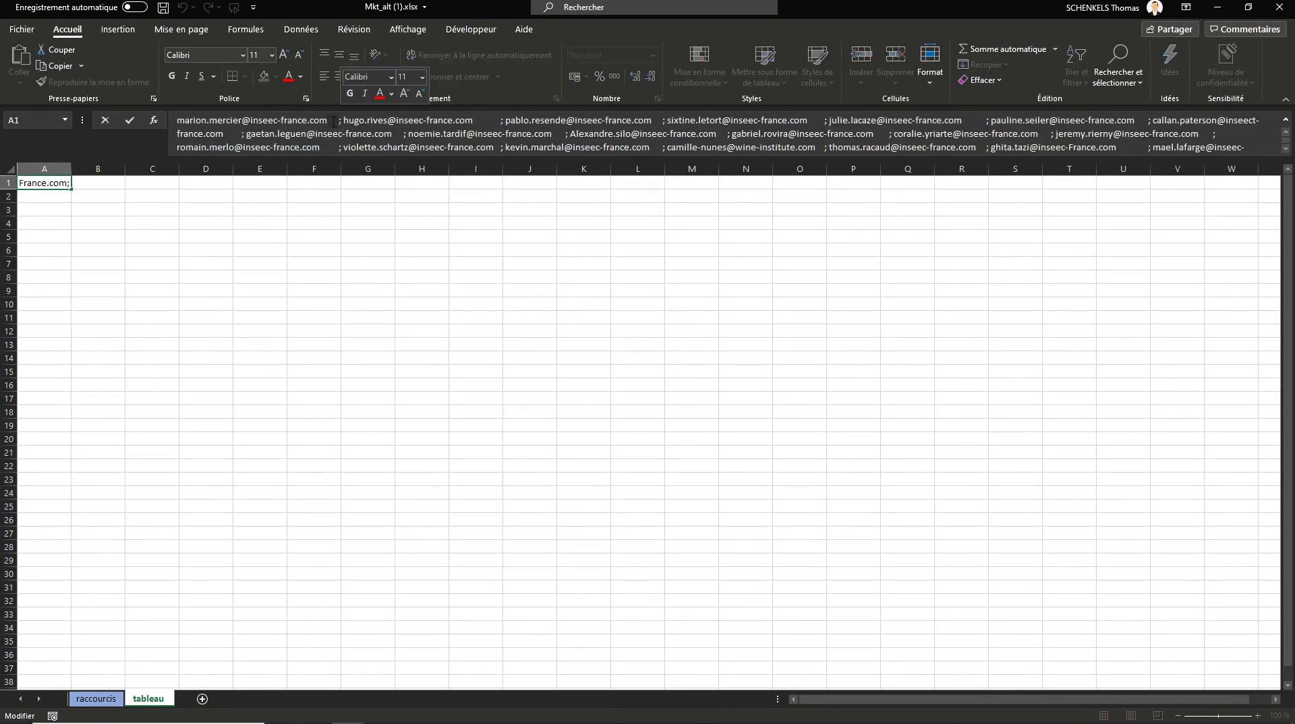
{"action": "left_click", "coordinate": [202, 223]}
{"action": "left_click", "coordinate": [58, 185]}
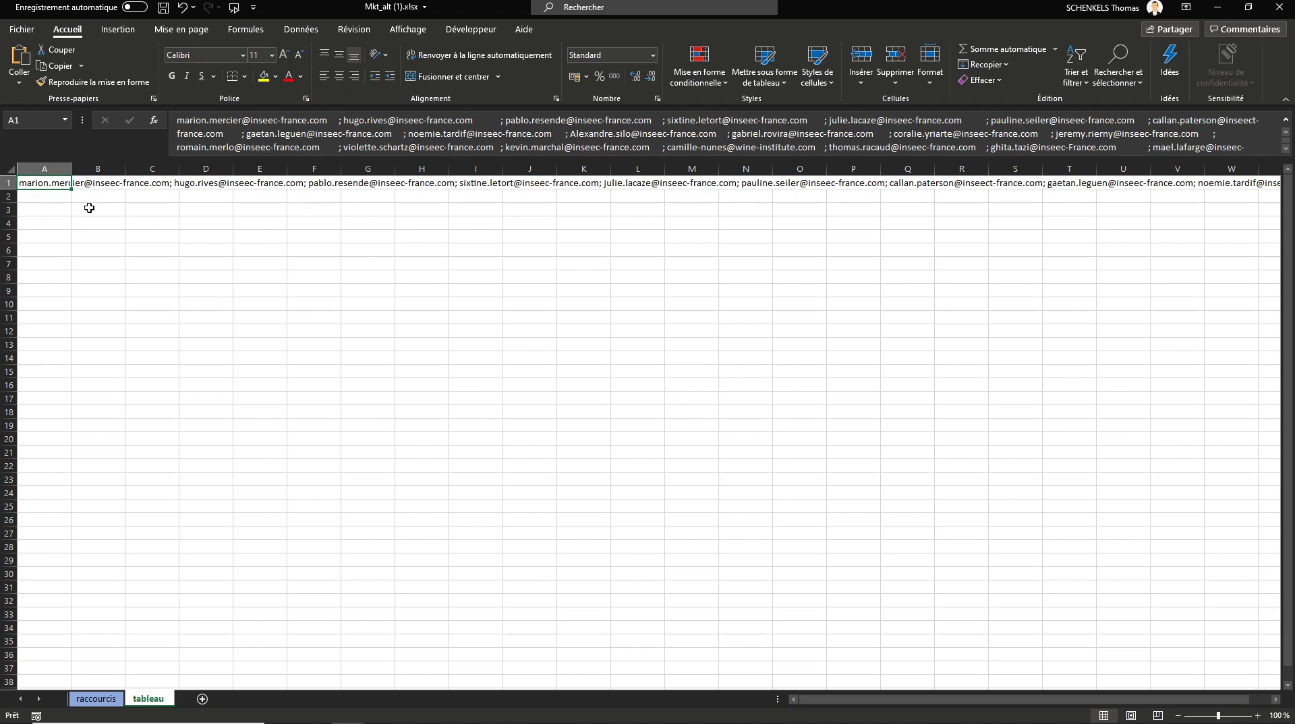
Start the text-to-columns conversion of cell A1 as delimited data, with the semicolon as the only separator
{"action": "left_click", "coordinate": [301, 30]}
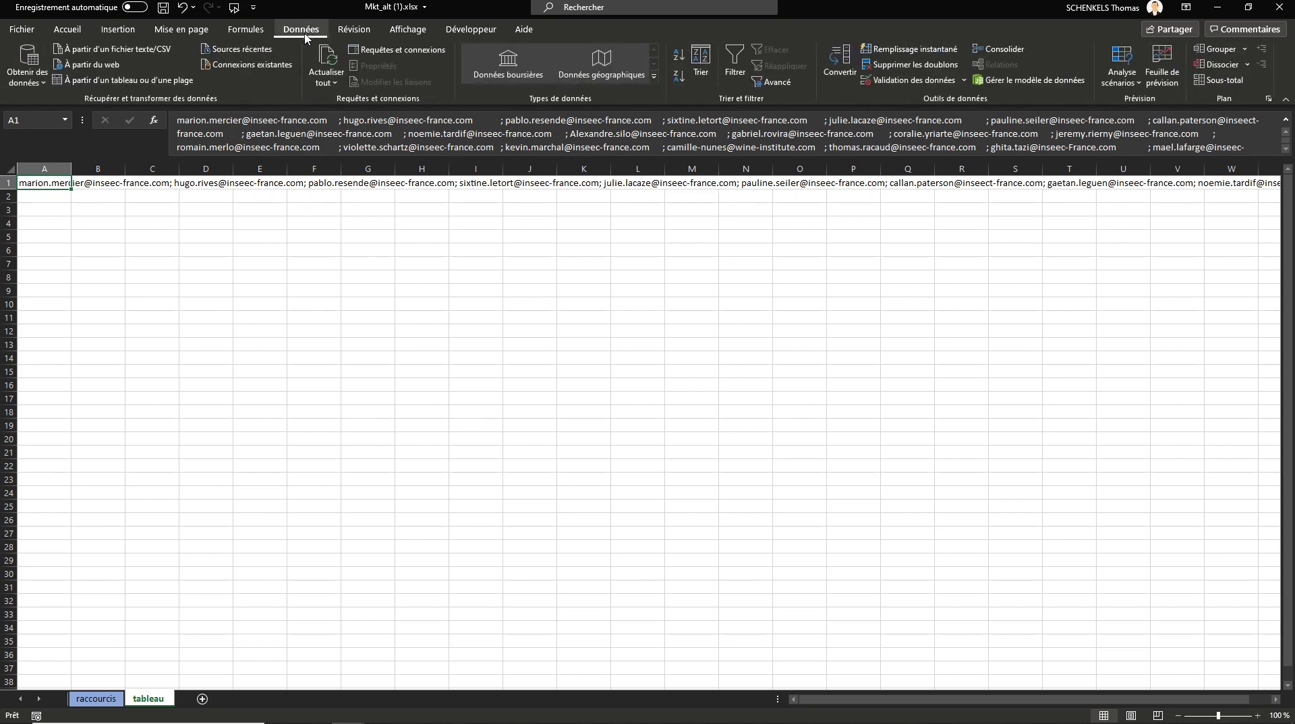
{"action": "left_click", "coordinate": [839, 66]}
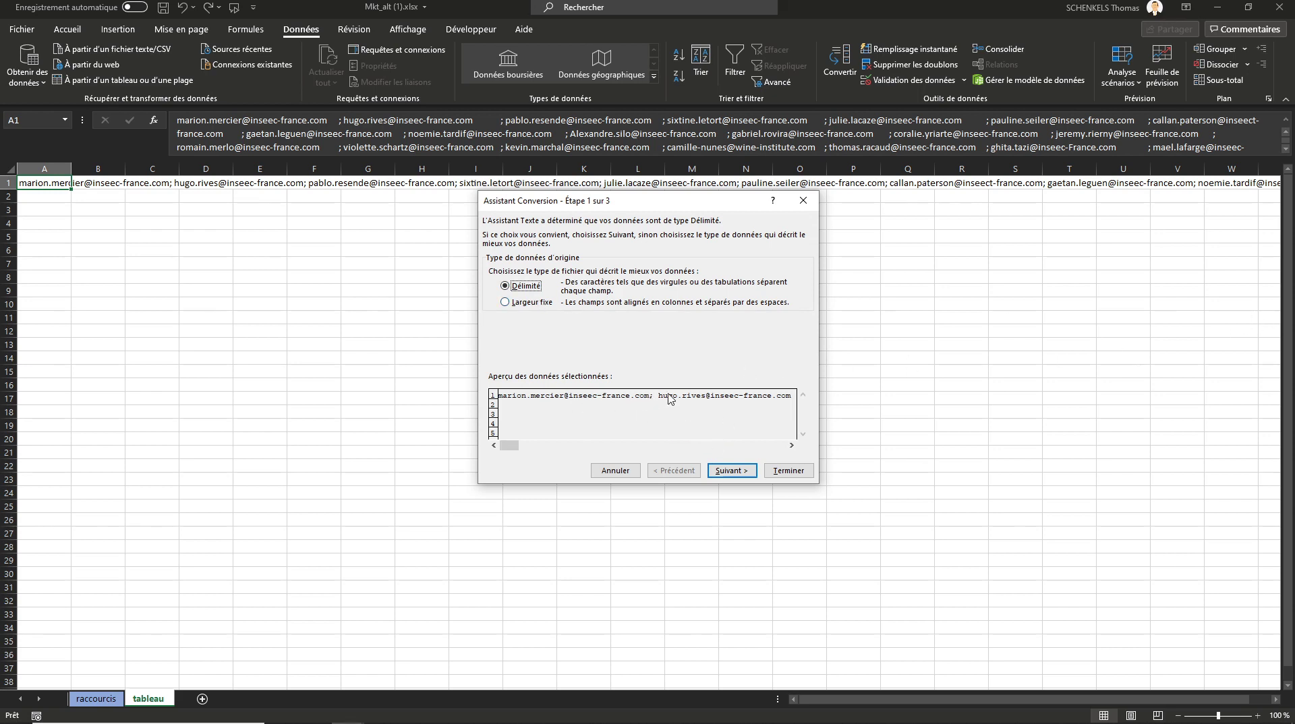
{"action": "left_click", "coordinate": [732, 475]}
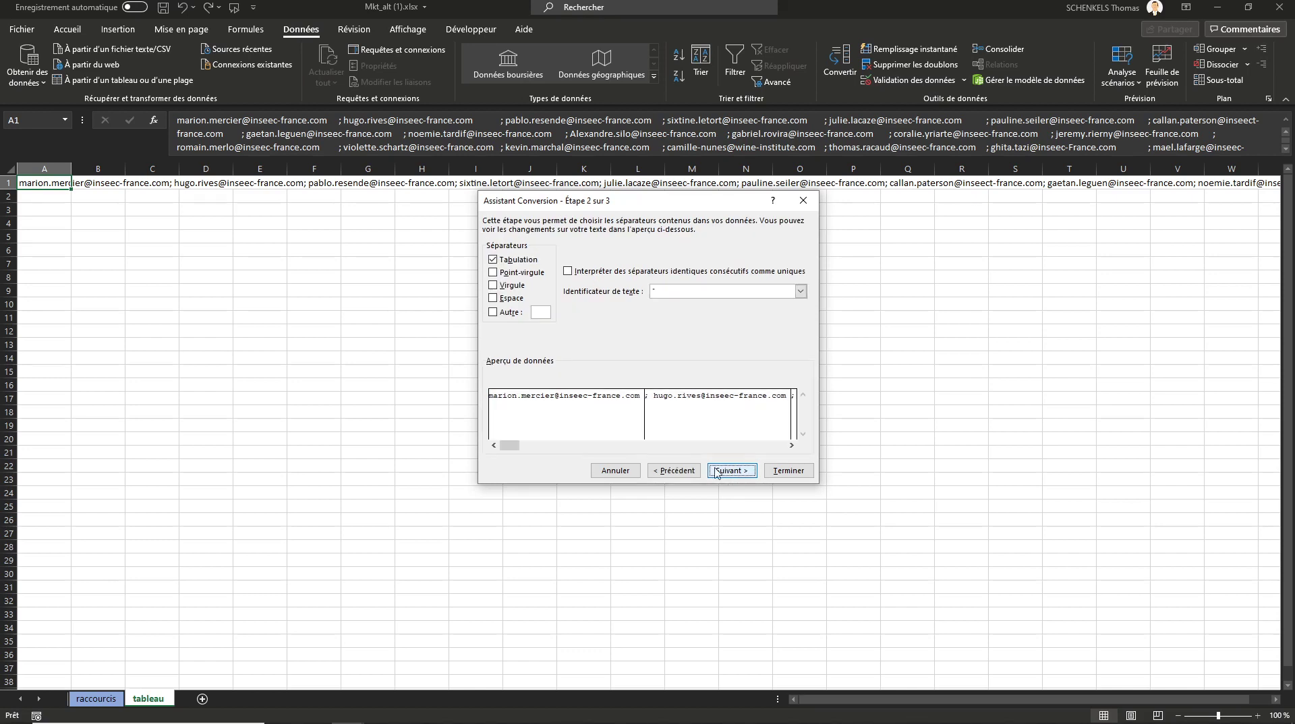
{"action": "left_click", "coordinate": [500, 272]}
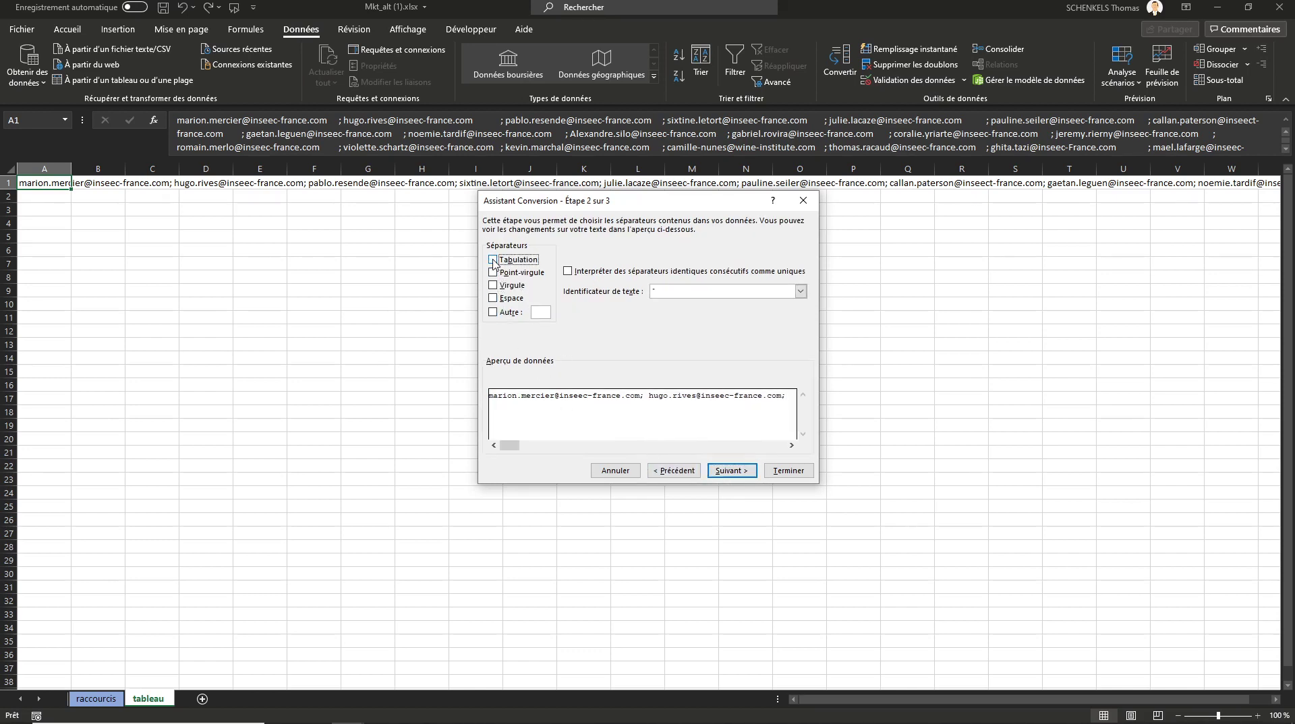
{"action": "left_click", "coordinate": [500, 272]}
{"action": "left_click", "coordinate": [494, 273]}
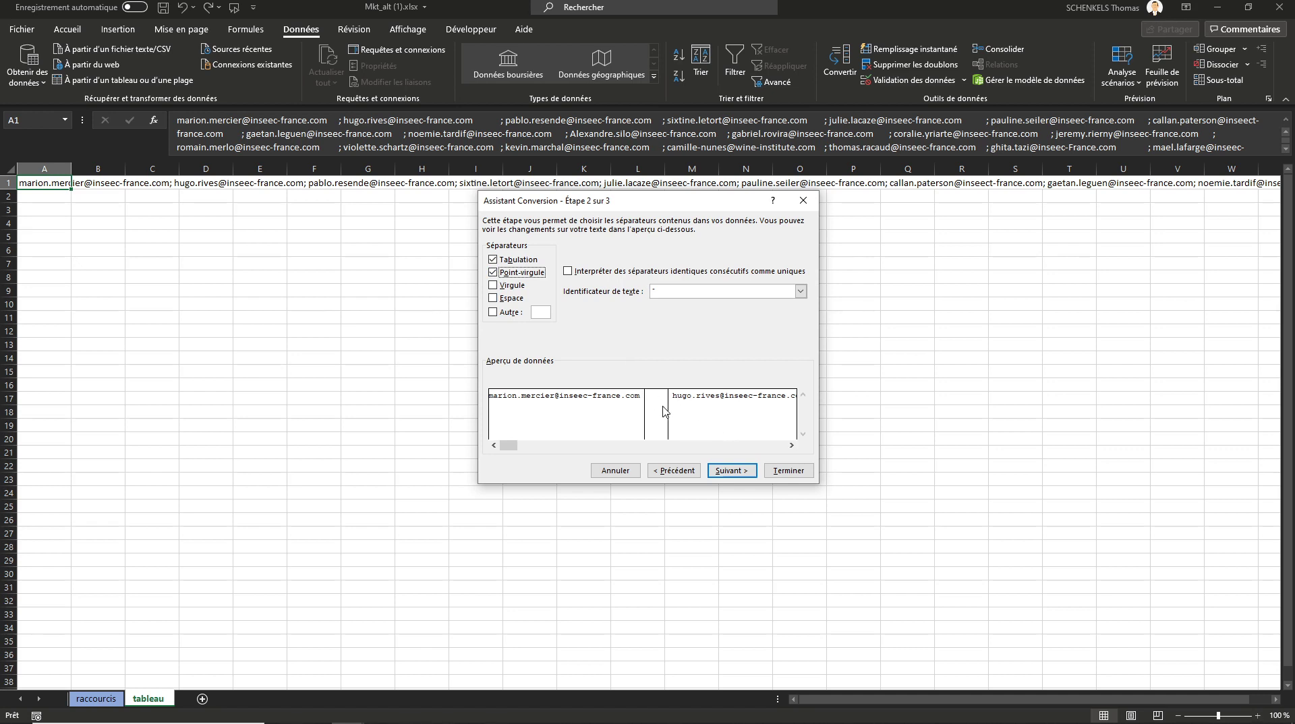
{"action": "left_click", "coordinate": [493, 262]}
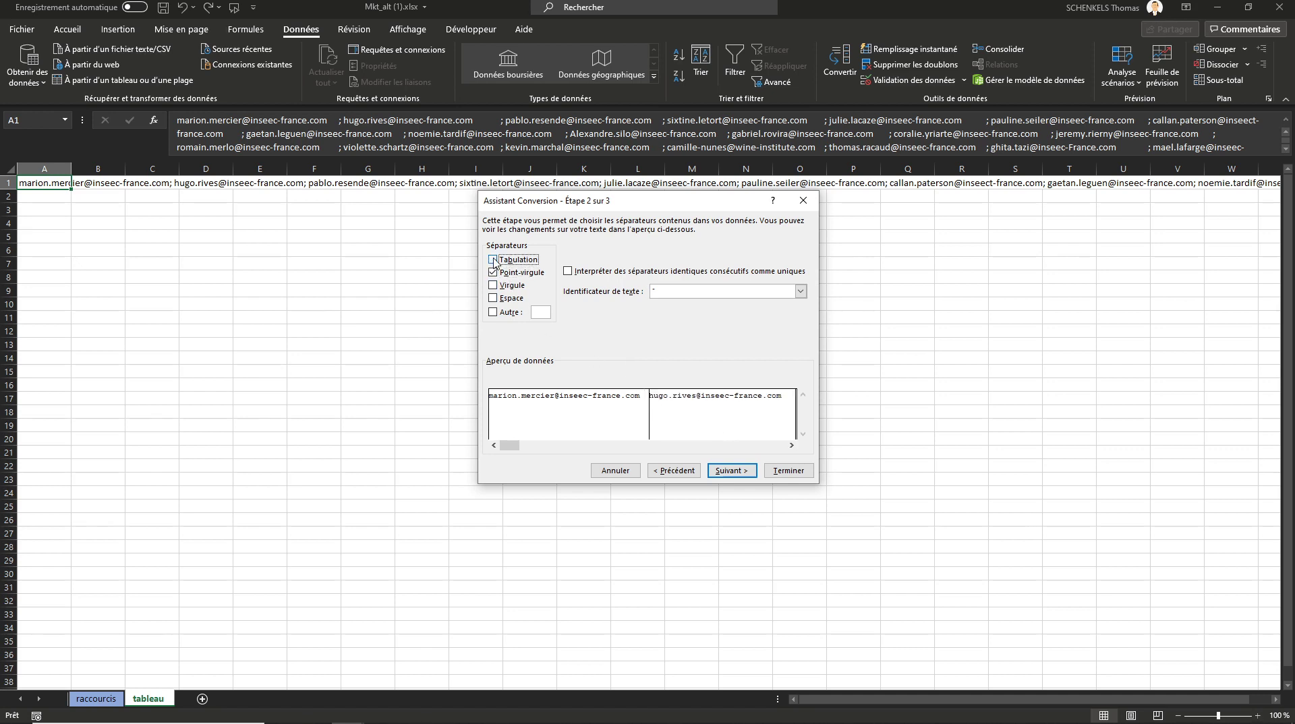
Preview the split with the space separator, restore semicolon as the only separator, and finish the conversion
{"action": "left_click", "coordinate": [493, 300]}
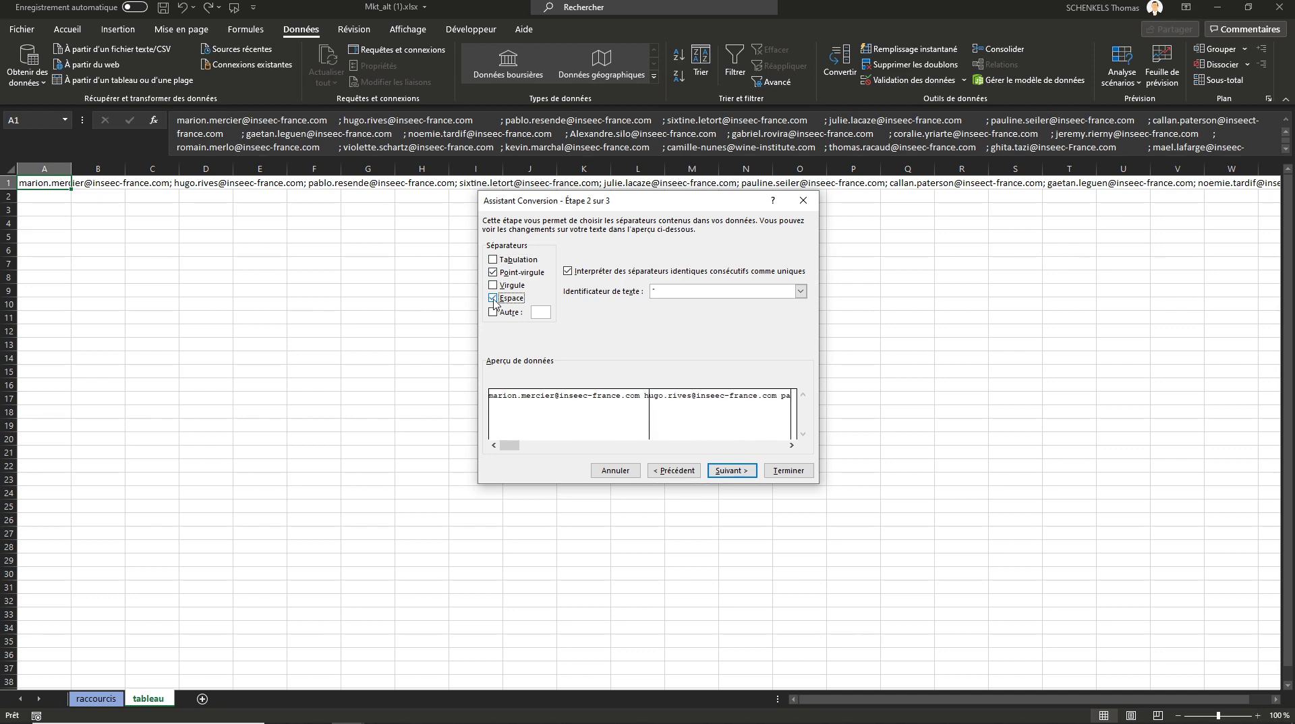
{"action": "left_click", "coordinate": [493, 300]}
{"action": "left_click", "coordinate": [791, 446]}
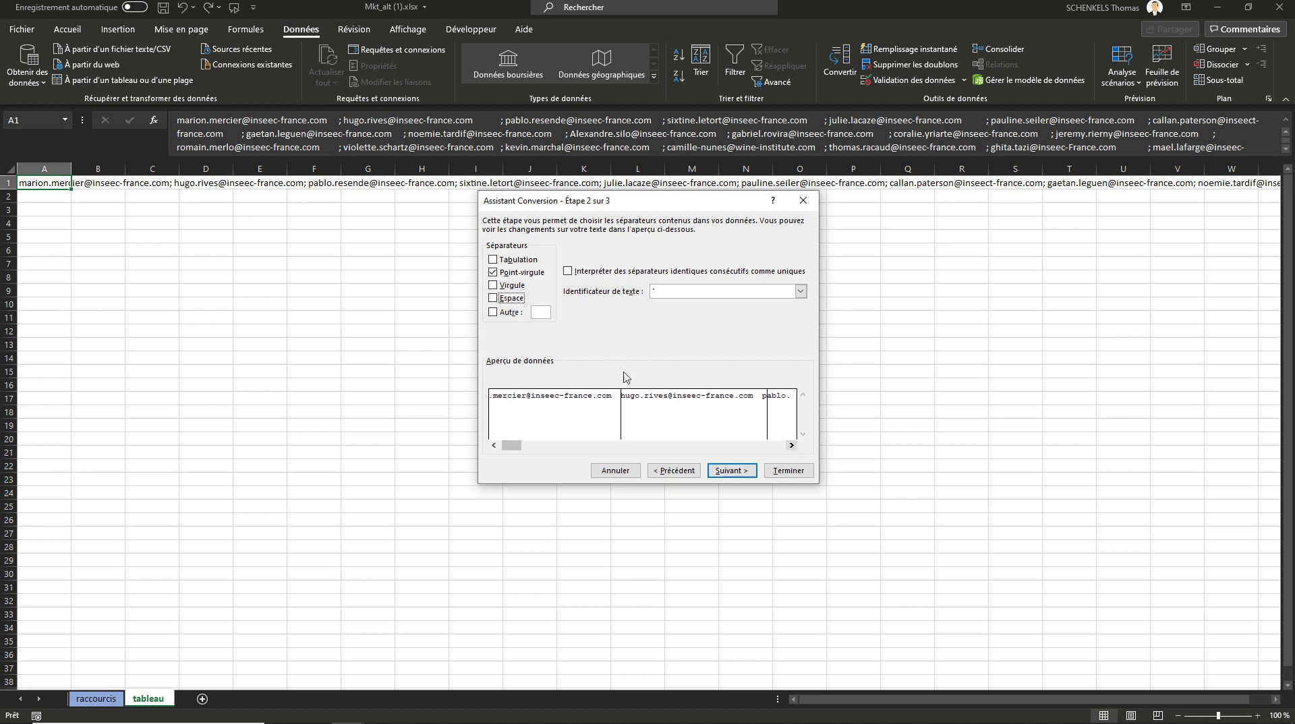
{"action": "left_click", "coordinate": [493, 273]}
{"action": "left_click", "coordinate": [493, 272]}
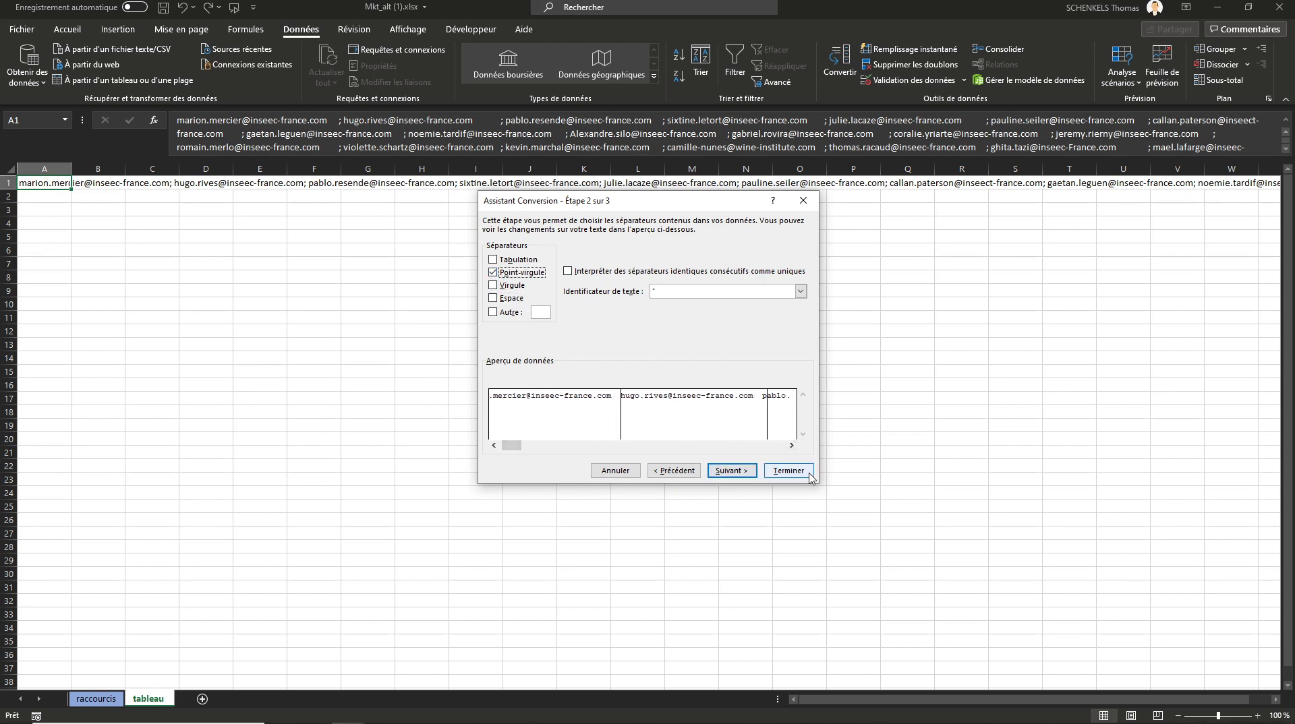
{"action": "left_click", "coordinate": [788, 472]}
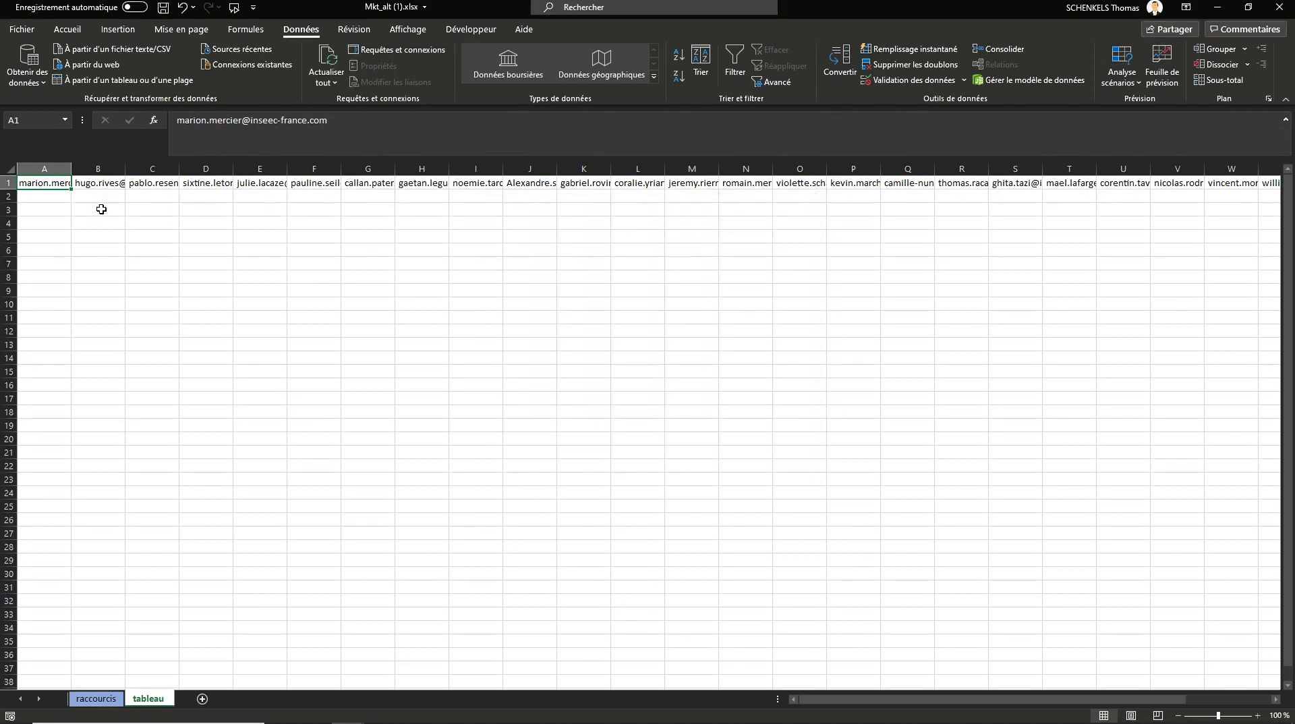
Check the contents of cells A1 and B1 for extra spaces before or after the e-mail addresses
{"action": "left_click", "coordinate": [336, 122]}
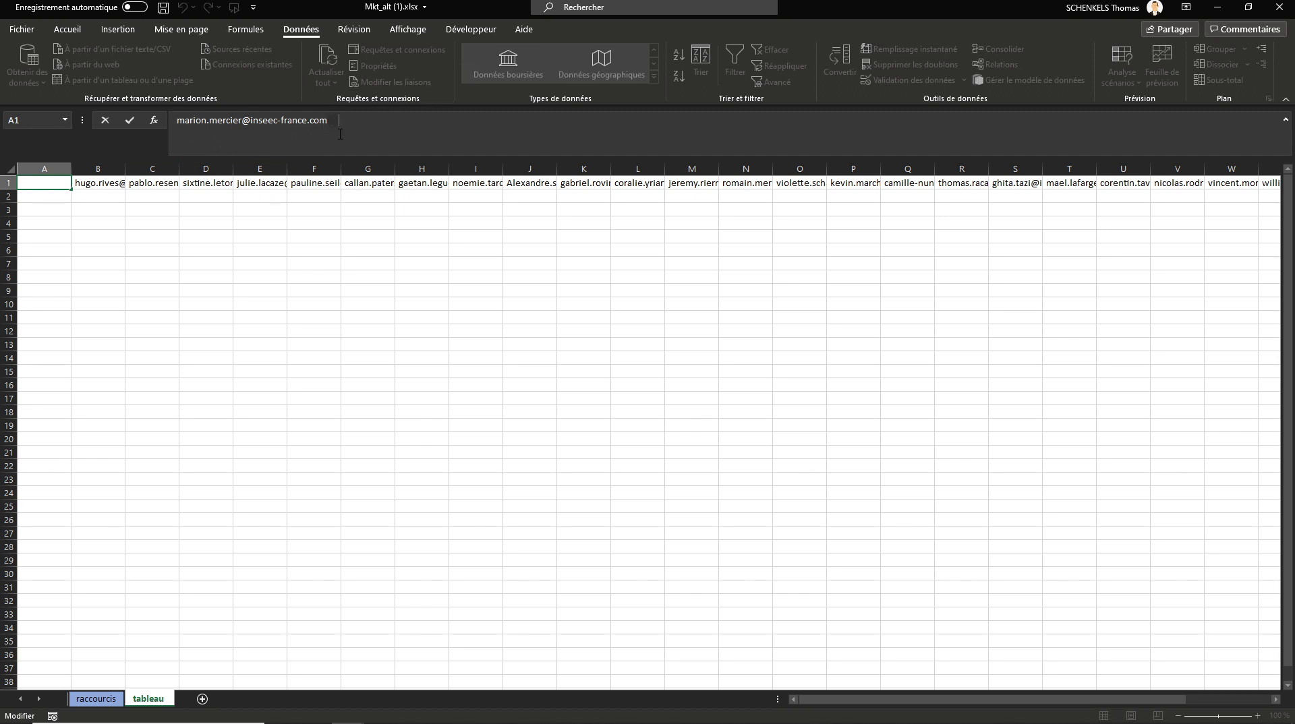
{"action": "key", "text": "ctrl+Return"}
{"action": "left_click", "coordinate": [94, 183]}
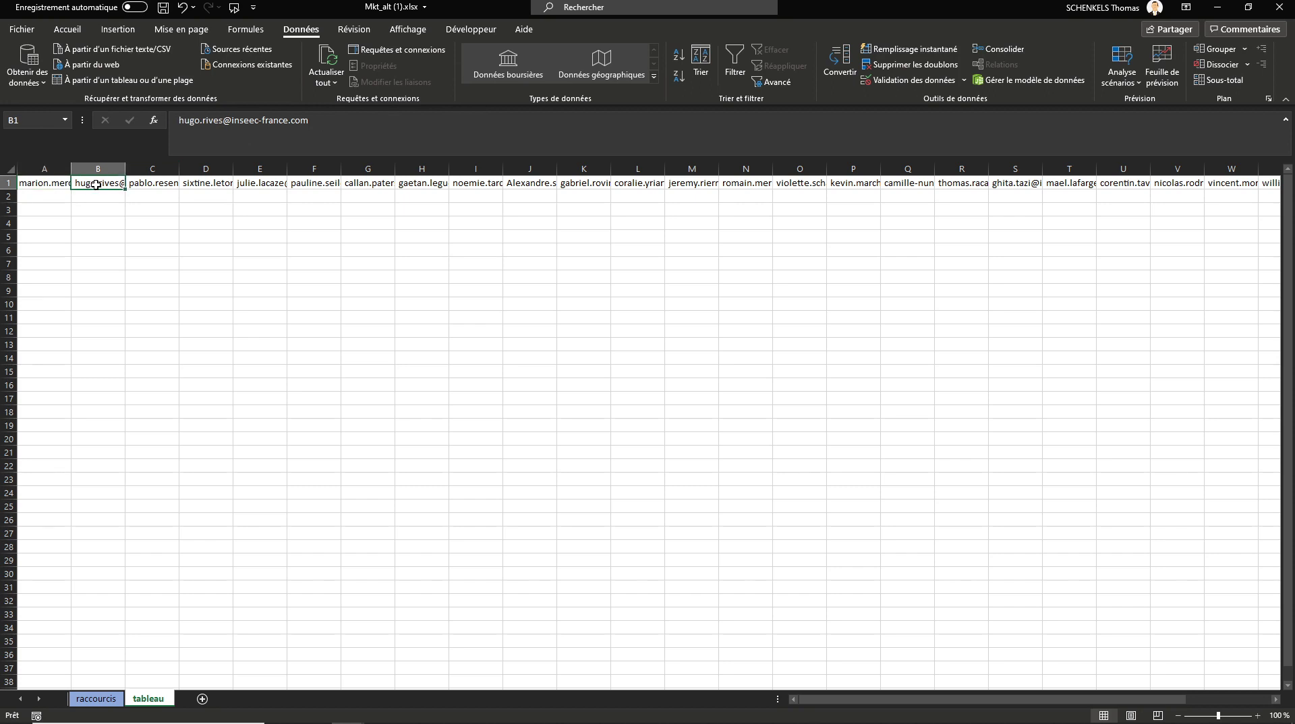
{"action": "left_click", "coordinate": [180, 120]}
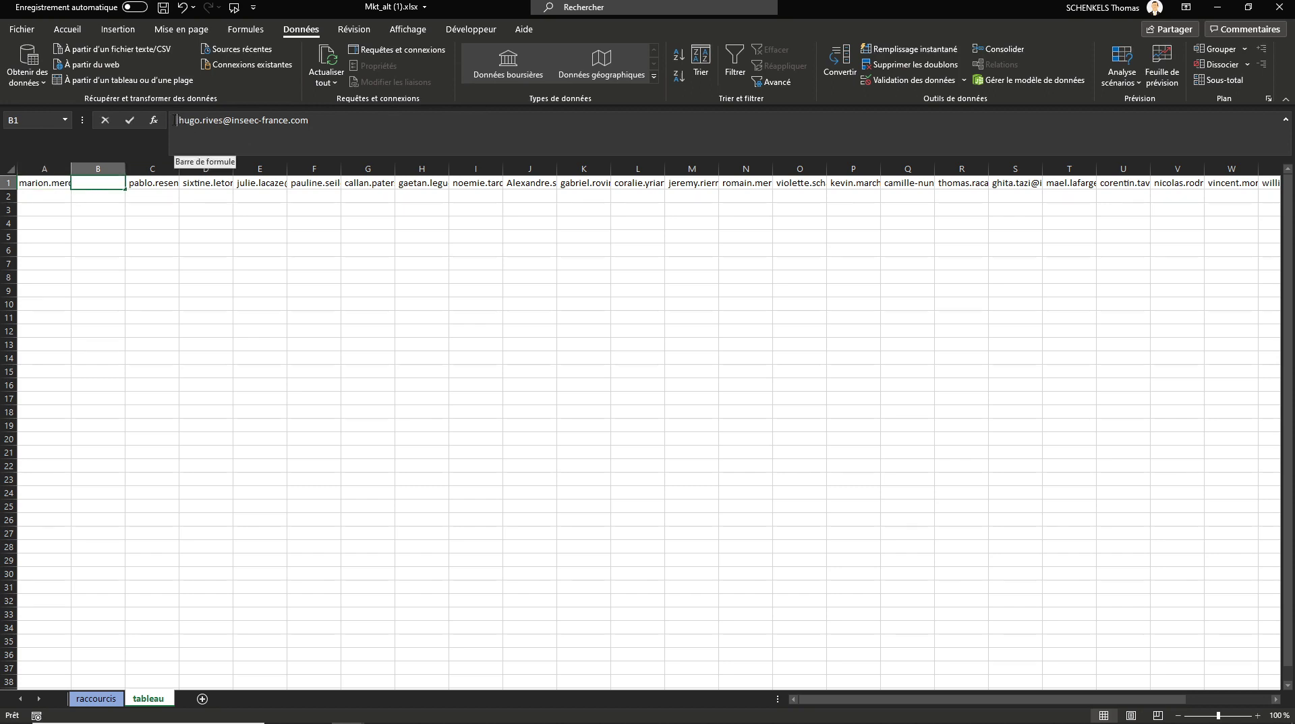
{"action": "key", "text": "ctrl+Return"}
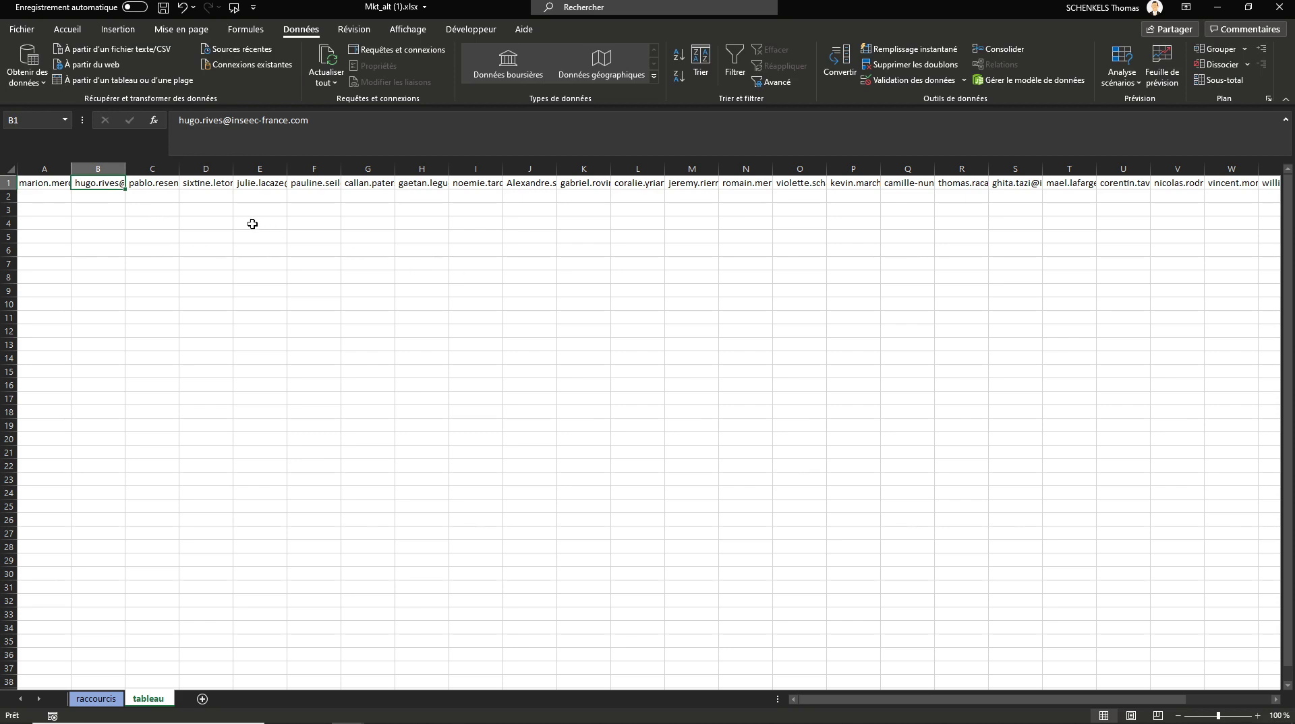
{"action": "left_click", "coordinate": [56, 184]}
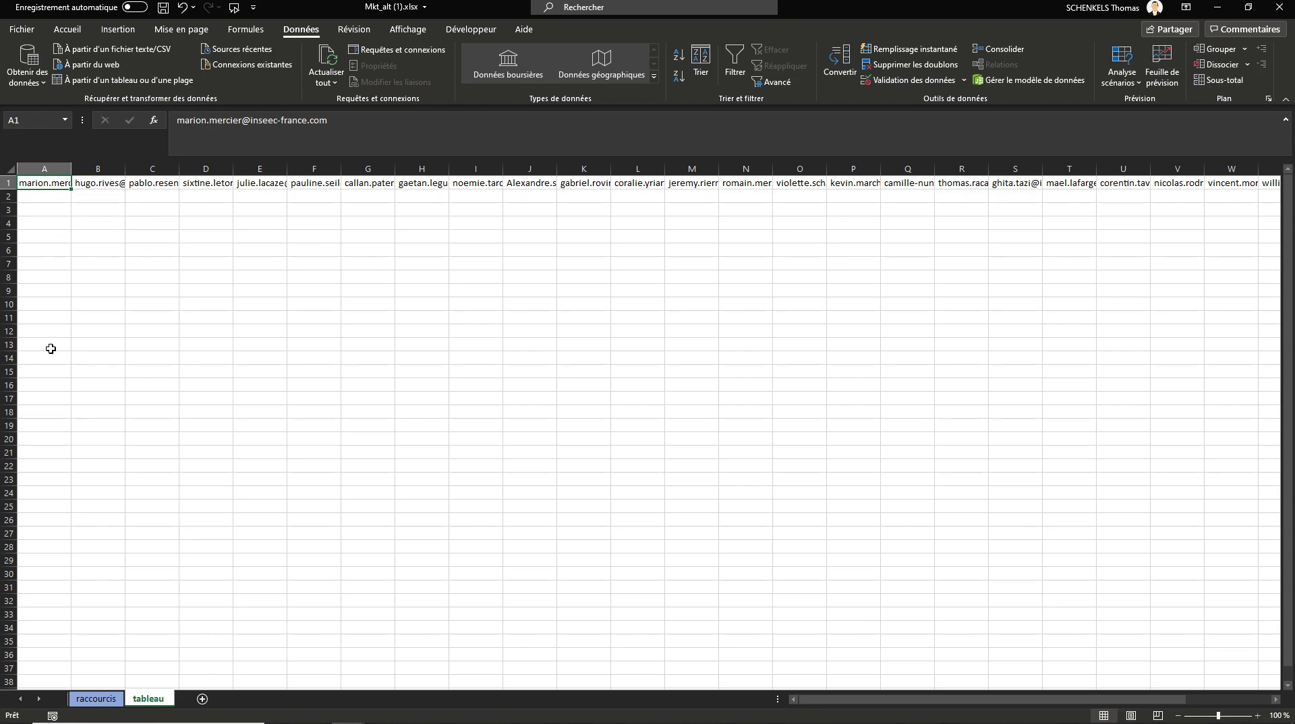
Enter the note "ctrl + shift + >" in cell C5
{"action": "left_click", "coordinate": [149, 239]}
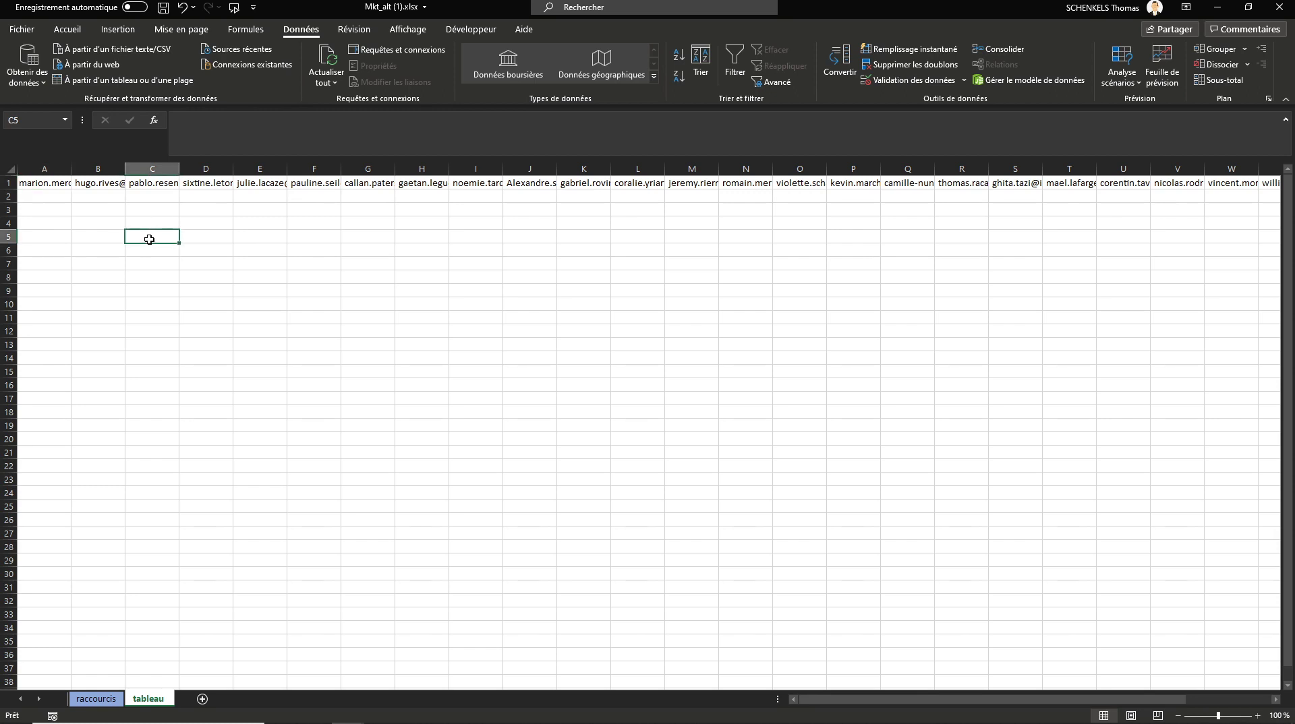
{"action": "type", "text": "ctrl + shift + >"}
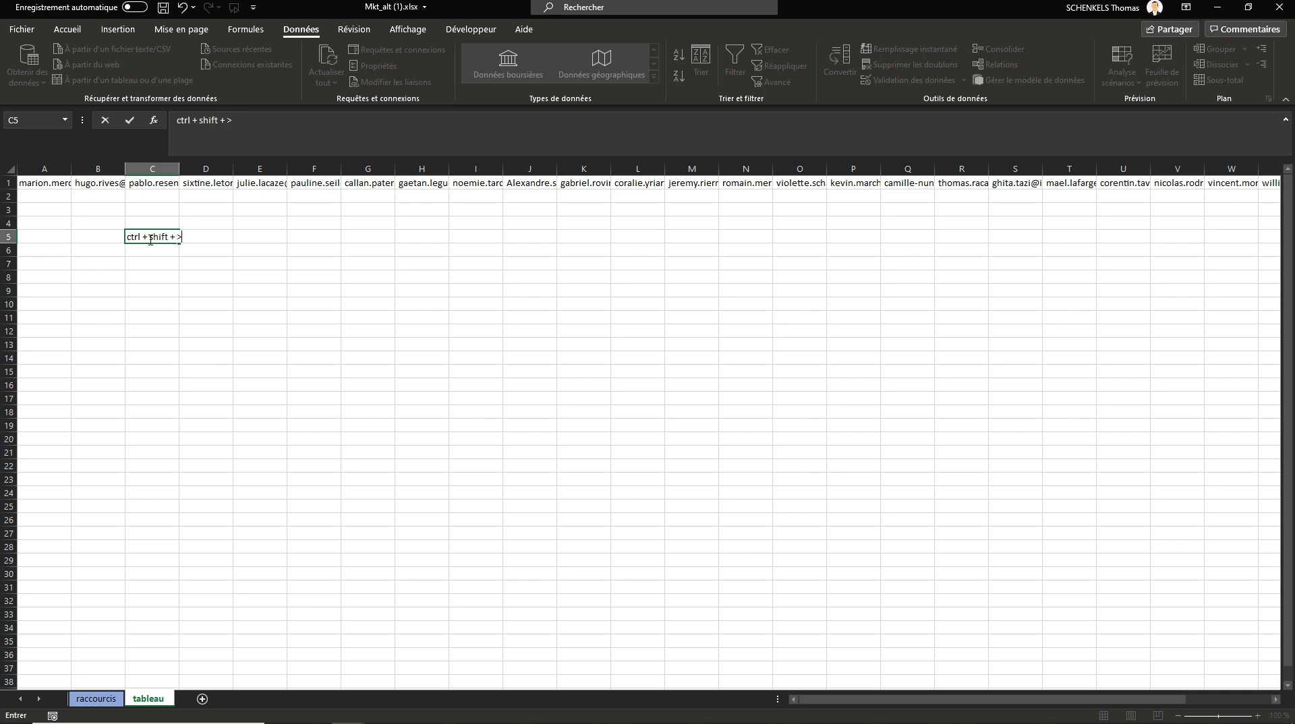
{"action": "key", "text": "Return"}
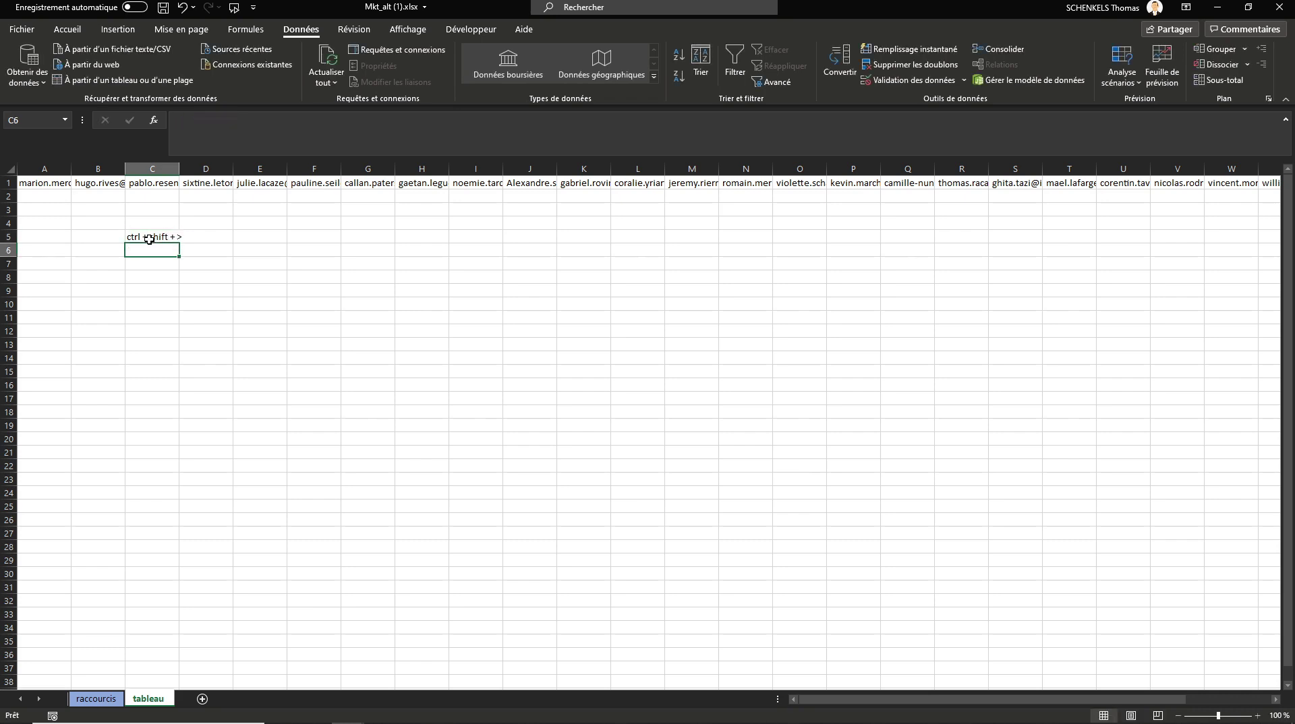
Copy the row of e-mail addresses in row 1 and paste it transposed into a column starting at A2
{"action": "left_click", "coordinate": [44, 183]}
{"action": "key", "text": "ctrl+shift+Right"}
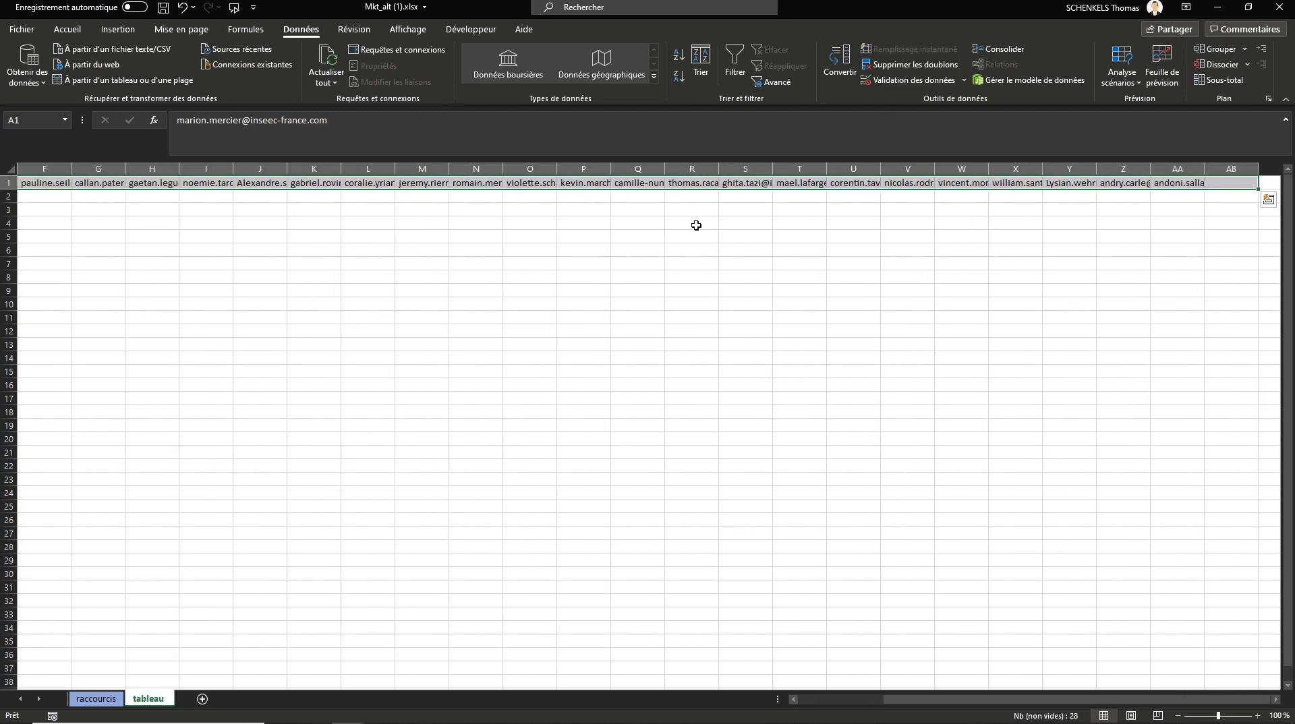
{"action": "key", "text": "ctrl+c"}
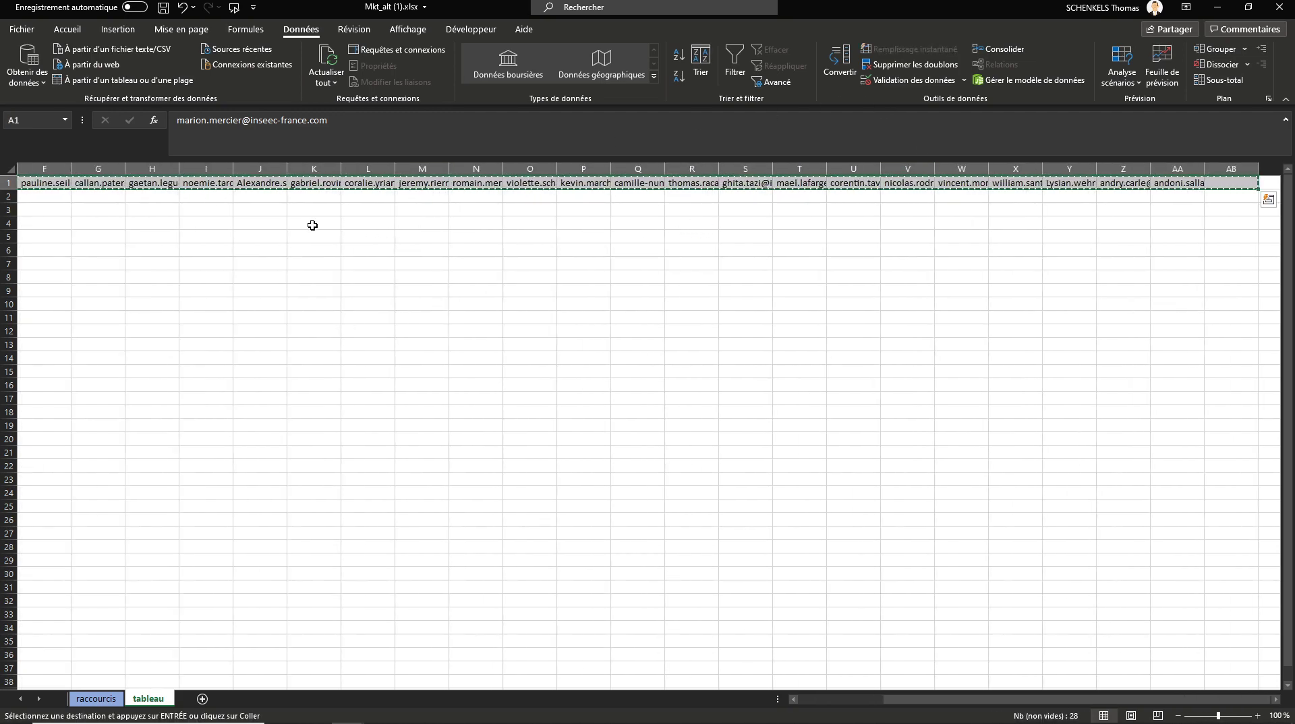
{"action": "key", "text": "Down"}
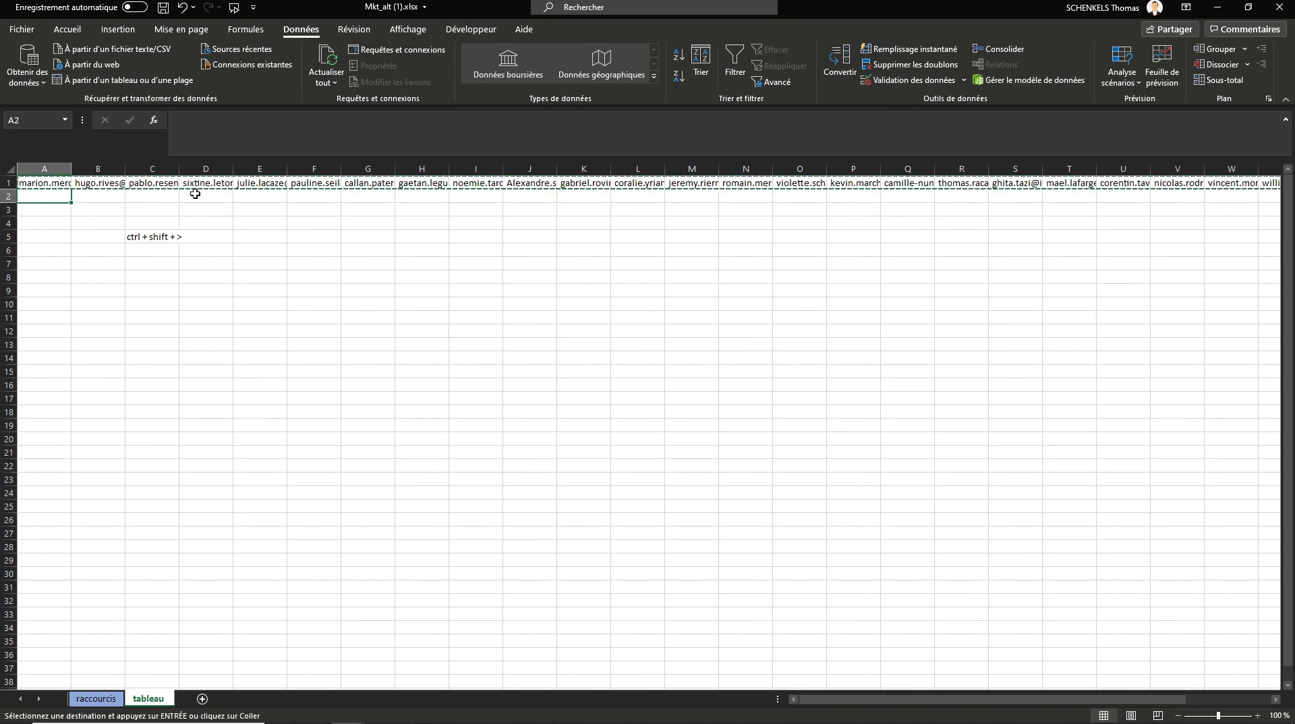
{"action": "right_click", "coordinate": [47, 199]}
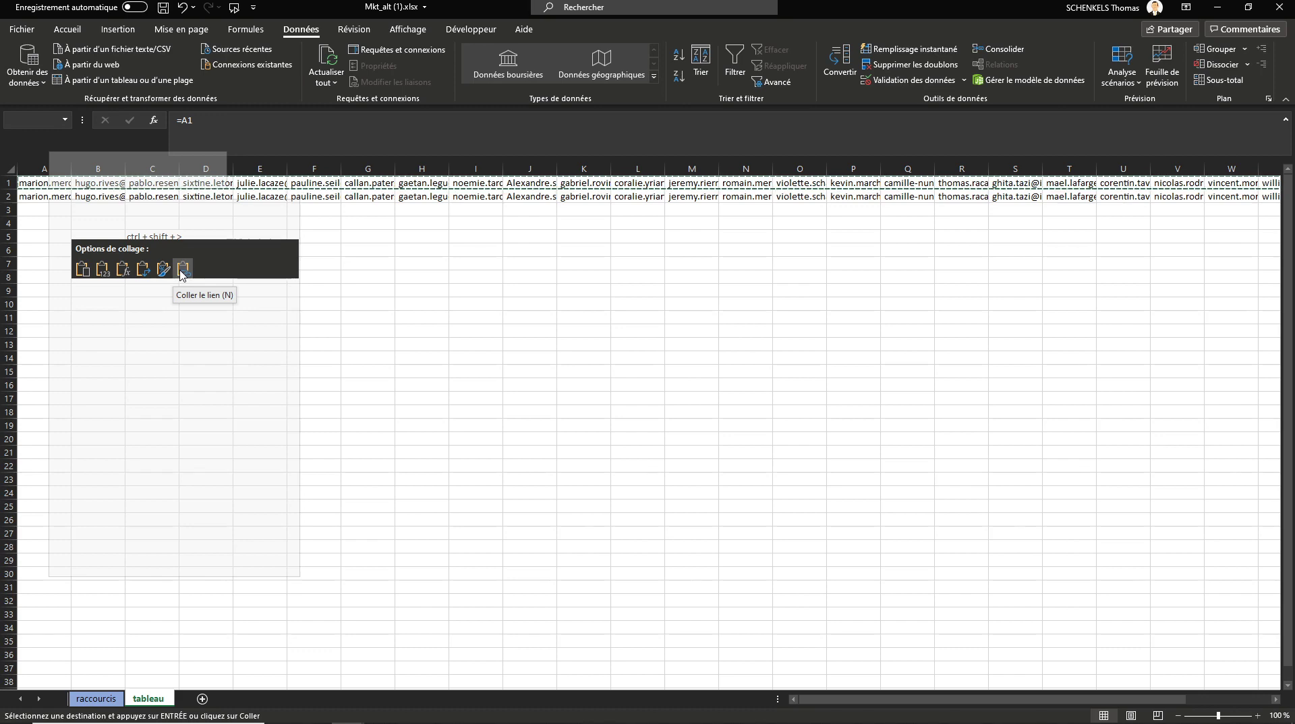
{"action": "left_click", "coordinate": [143, 270]}
{"action": "left_click", "coordinate": [206, 277]}
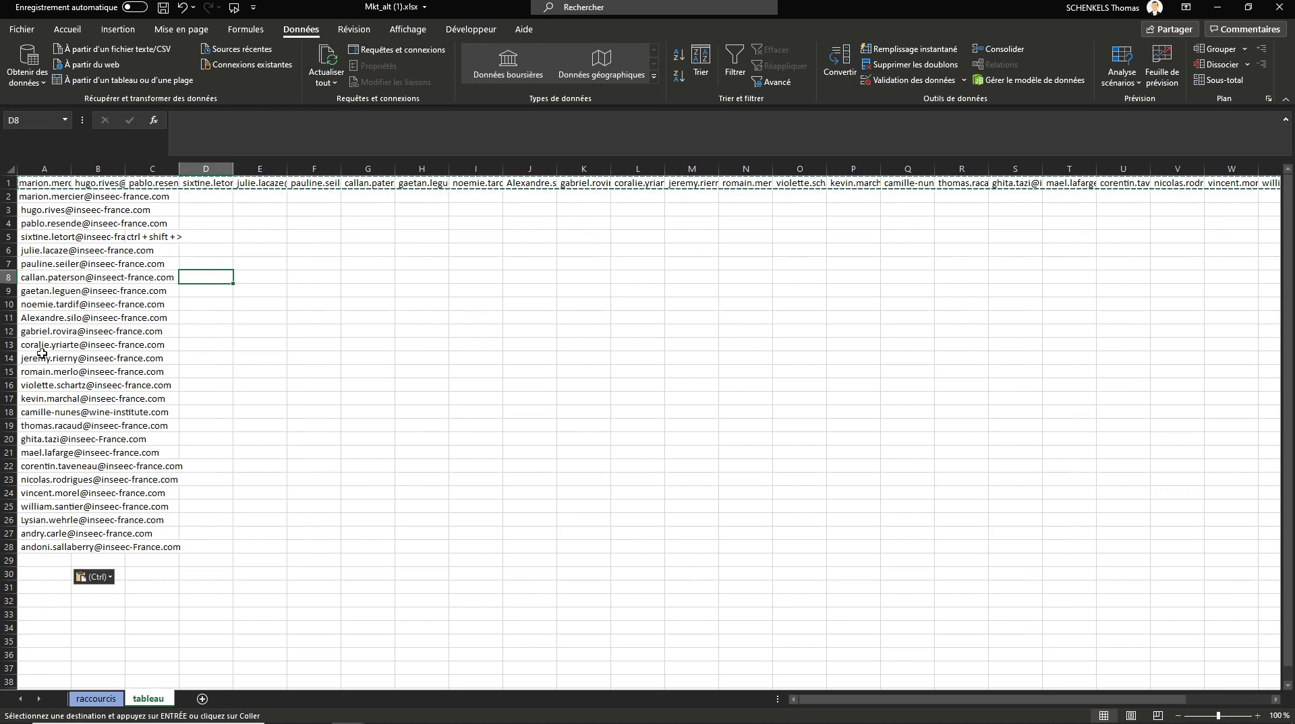
Clear the original addresses from row 1 and the shortcut note from cell C5
{"action": "left_click", "coordinate": [12, 183]}
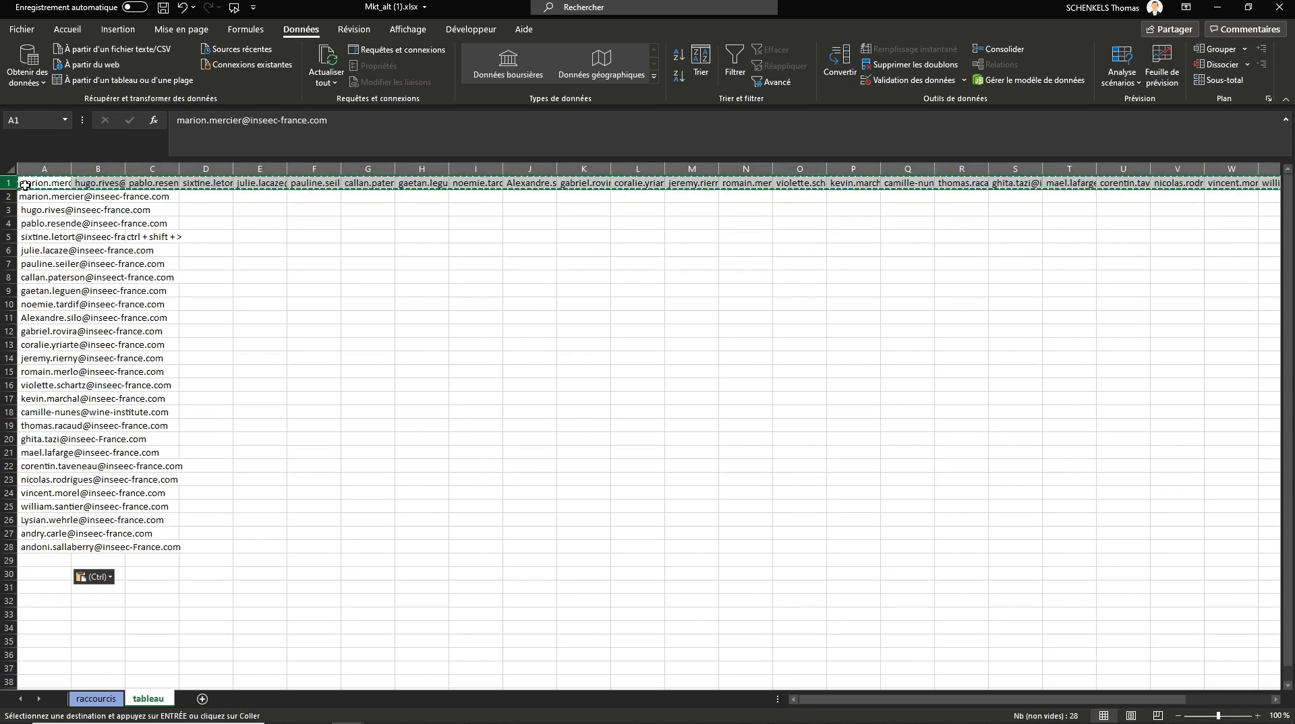
{"action": "key", "text": "Delete"}
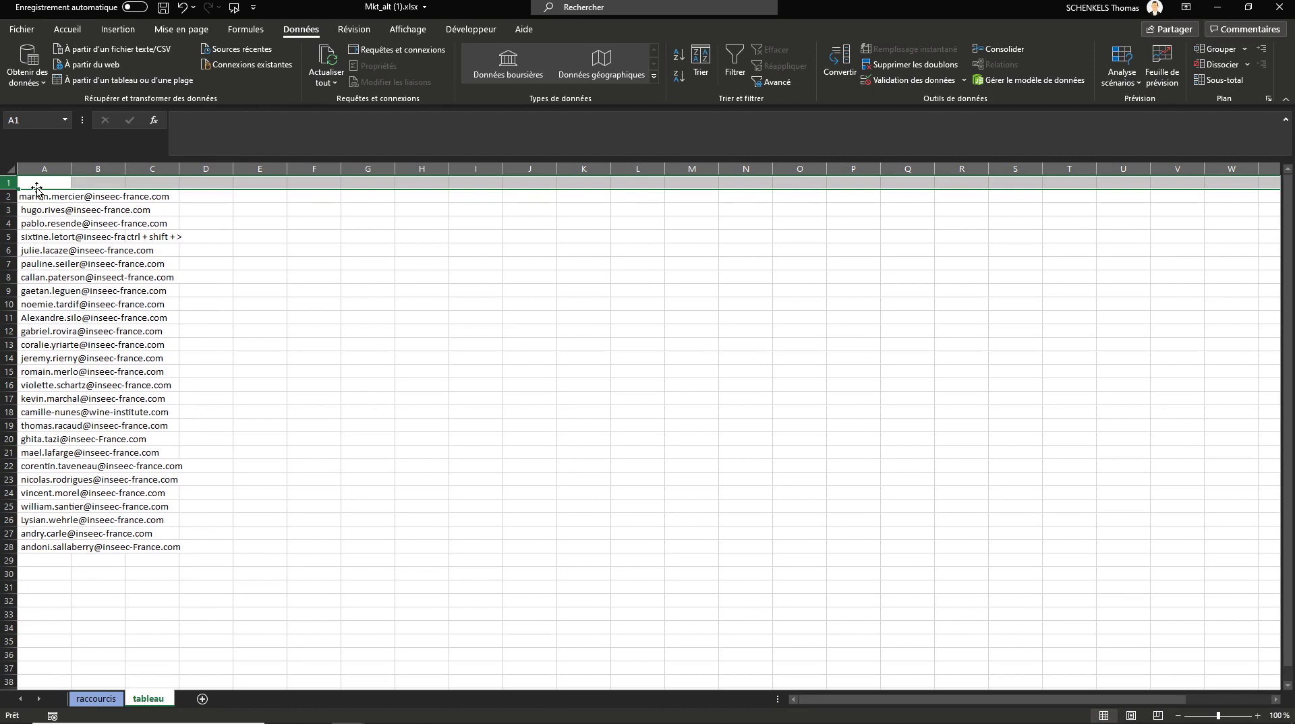
{"action": "left_click", "coordinate": [173, 238]}
{"action": "key", "text": "Delete"}
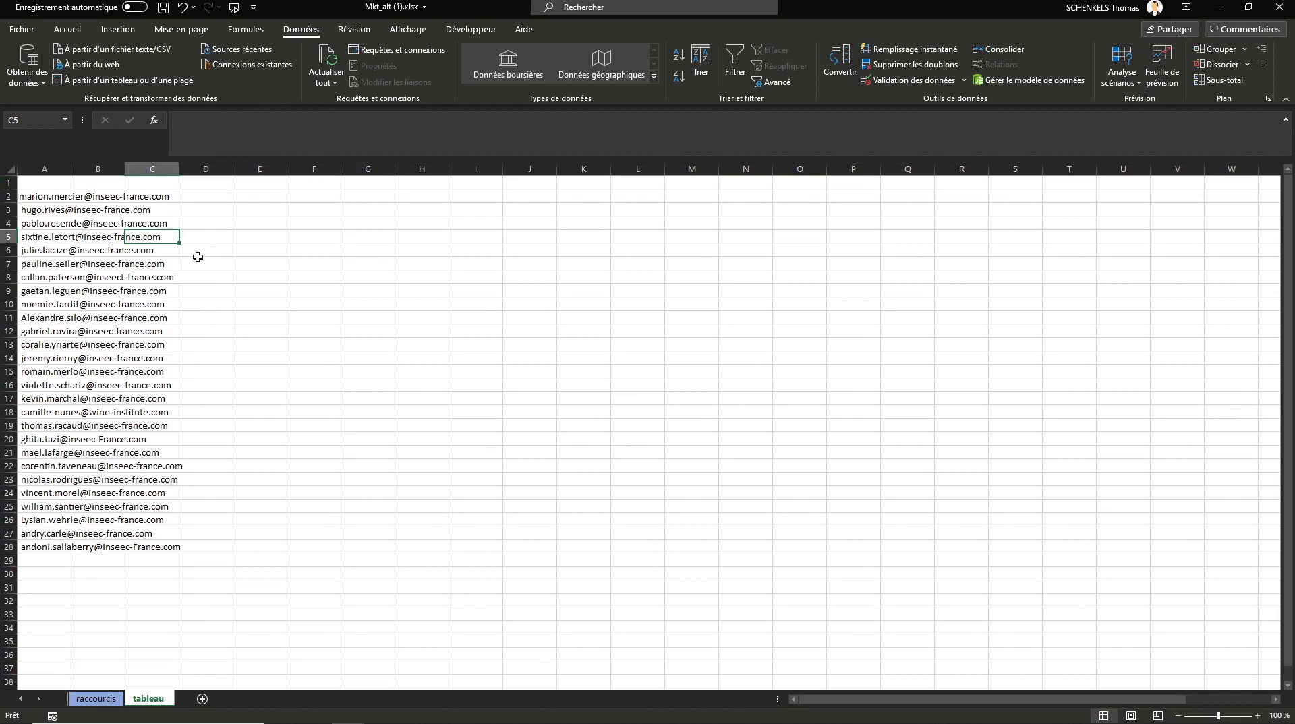
{"action": "left_click", "coordinate": [137, 263]}
Check the e-mail addresses in cells A2 and A3 for a leading space
{"action": "left_click", "coordinate": [29, 201]}
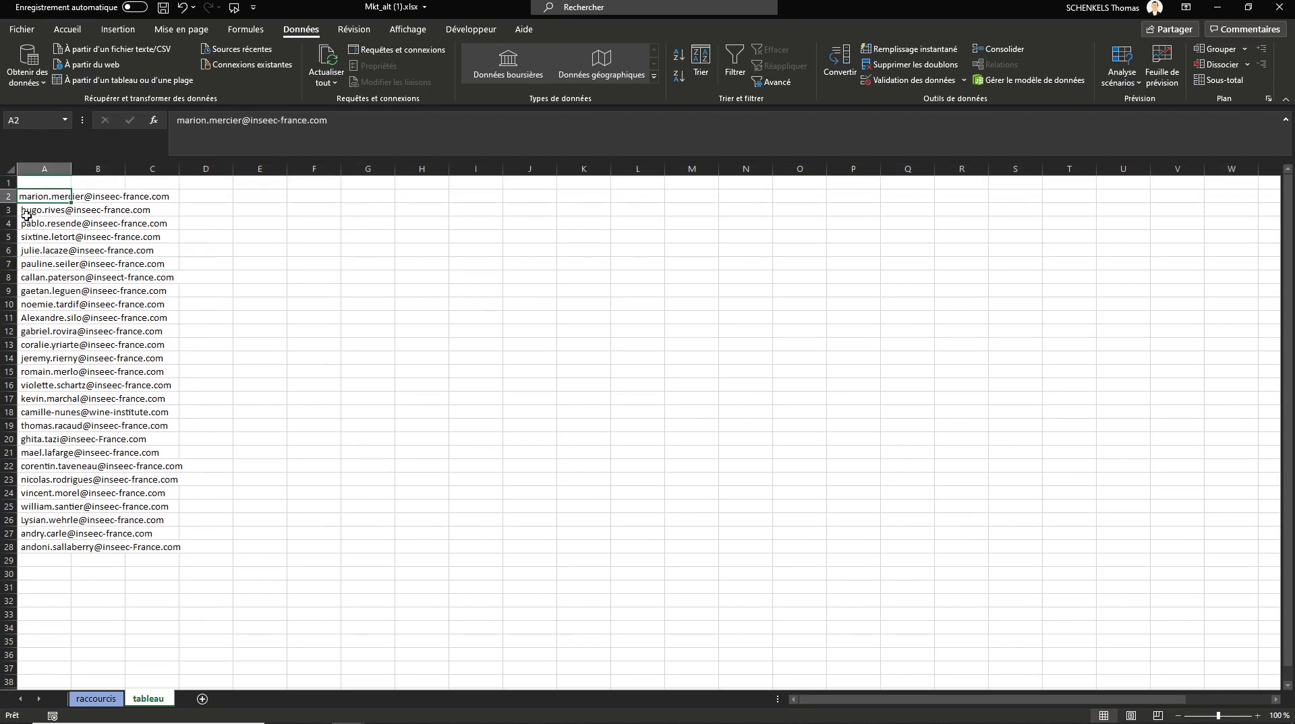
{"action": "left_click", "coordinate": [26, 213]}
{"action": "left_click", "coordinate": [179, 120]}
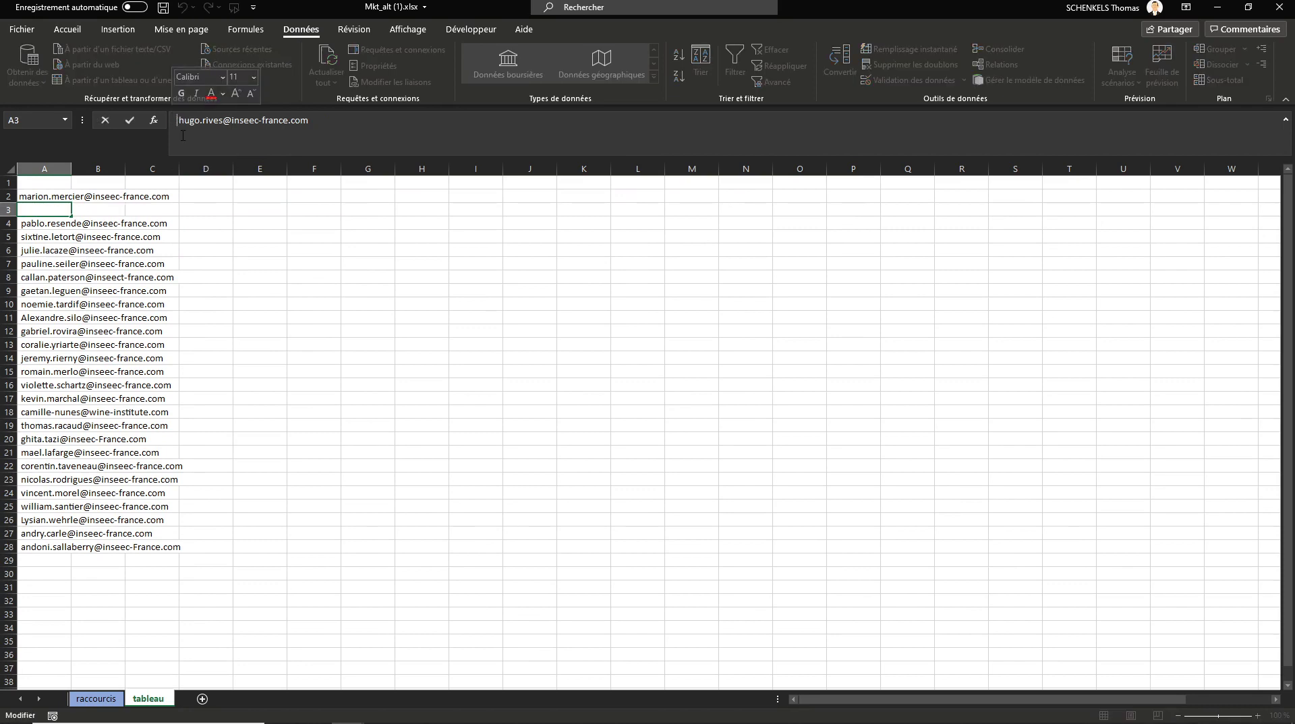
{"action": "key", "text": "Escape"}
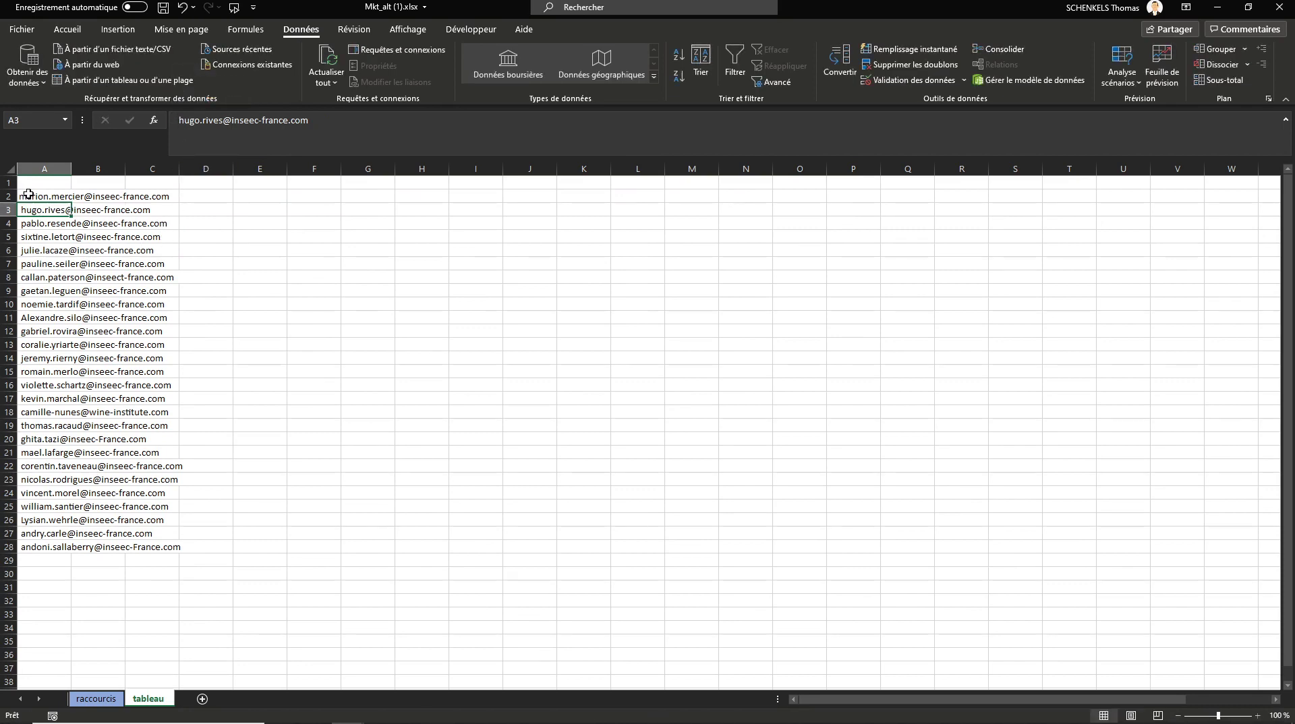
Insert a blank column before the address list and enter =SUPPRESPACE(C3) in cell A3
{"action": "left_click", "coordinate": [71, 169]}
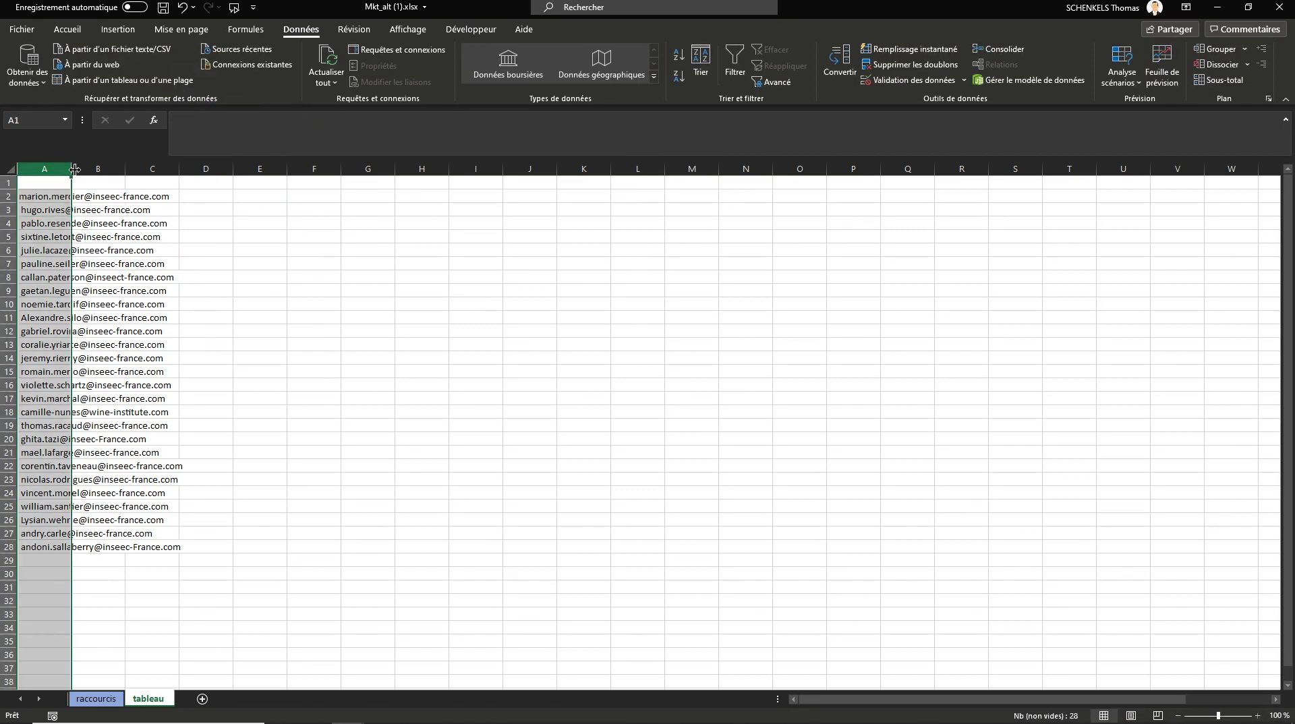
{"action": "key", "text": "ctrl+plus"}
{"action": "left_click", "coordinate": [53, 209]}
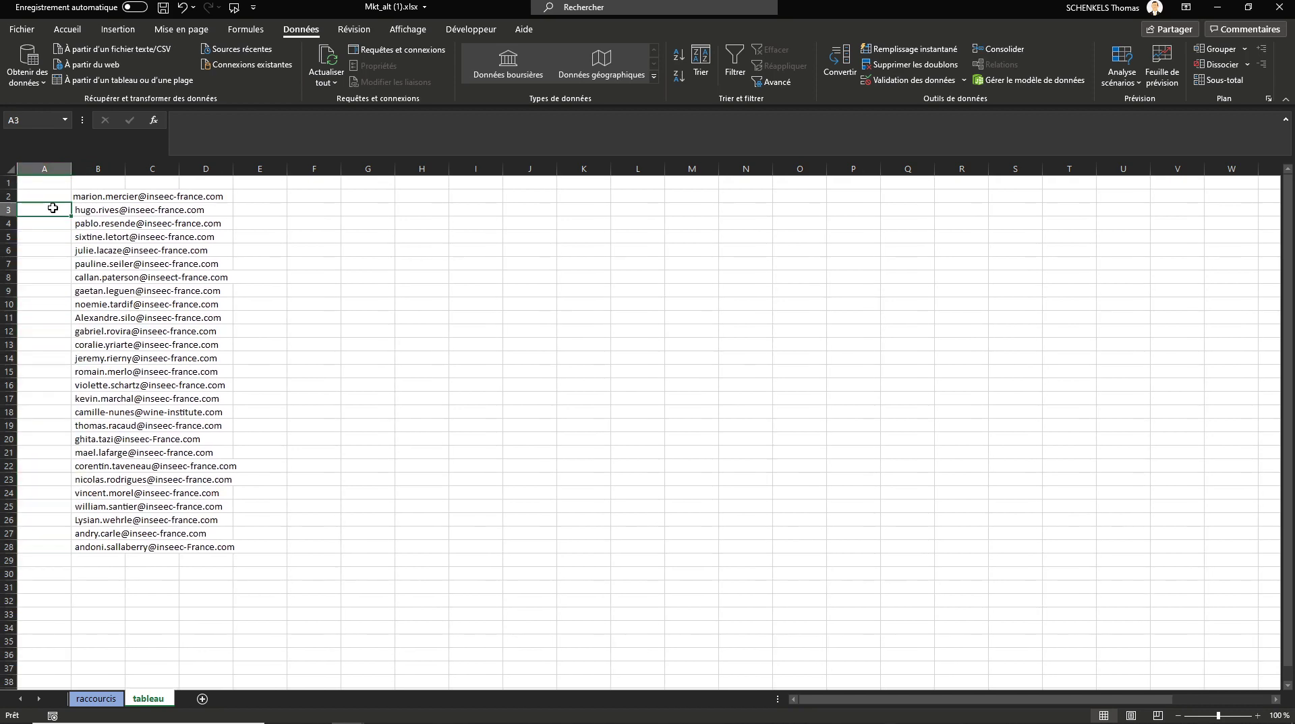
{"action": "type", "text": "="}
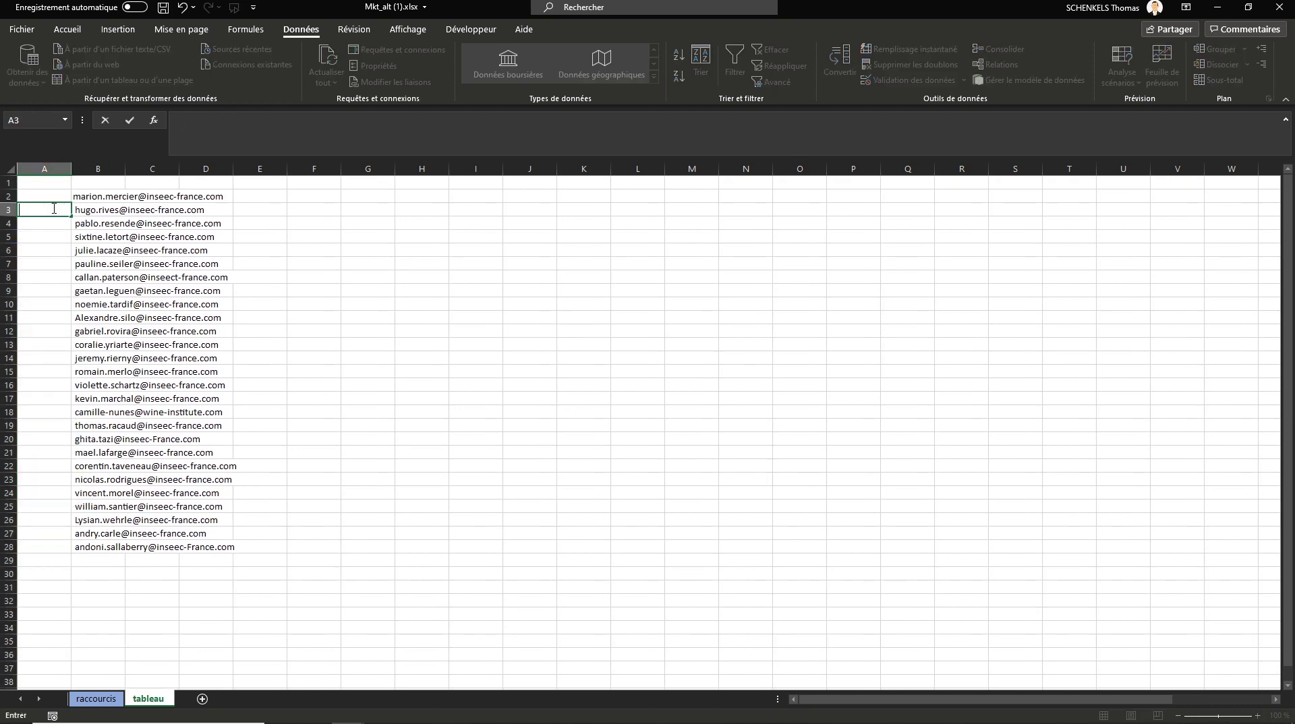
{"action": "type", "text": "=supp"}
{"action": "key", "text": "Tab"}
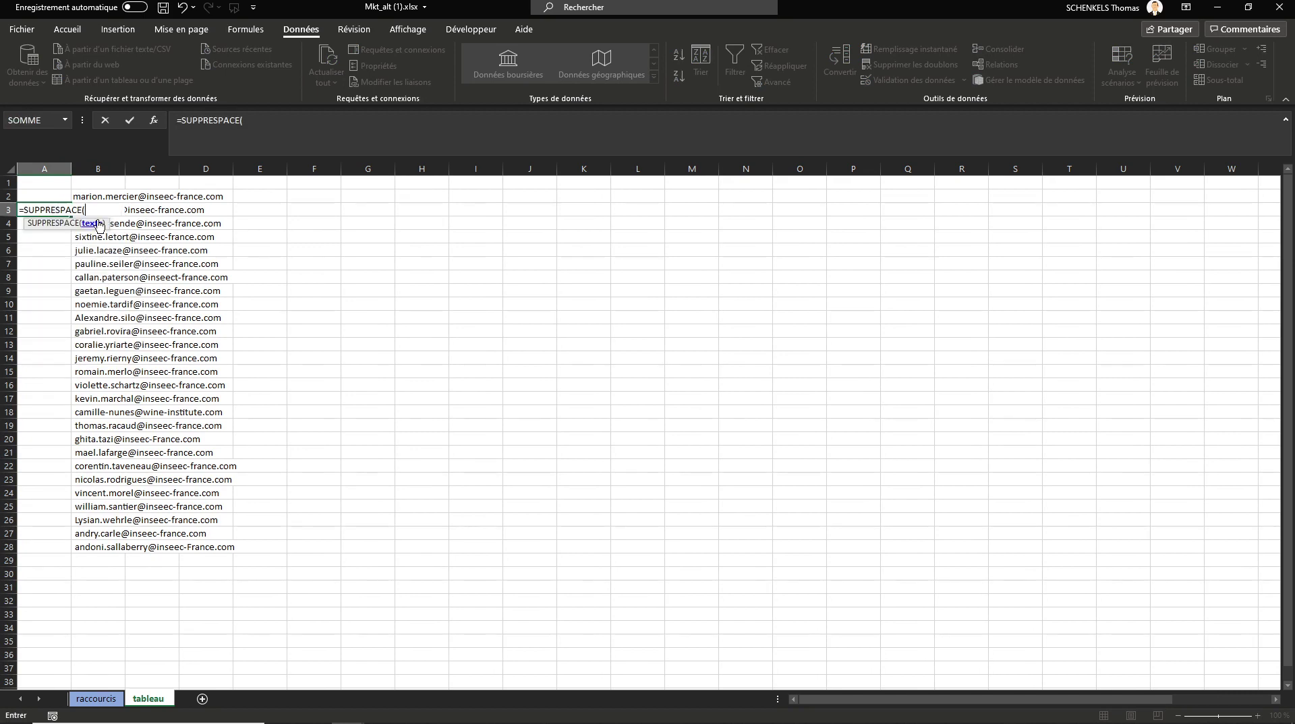
{"action": "left_click", "coordinate": [160, 213]}
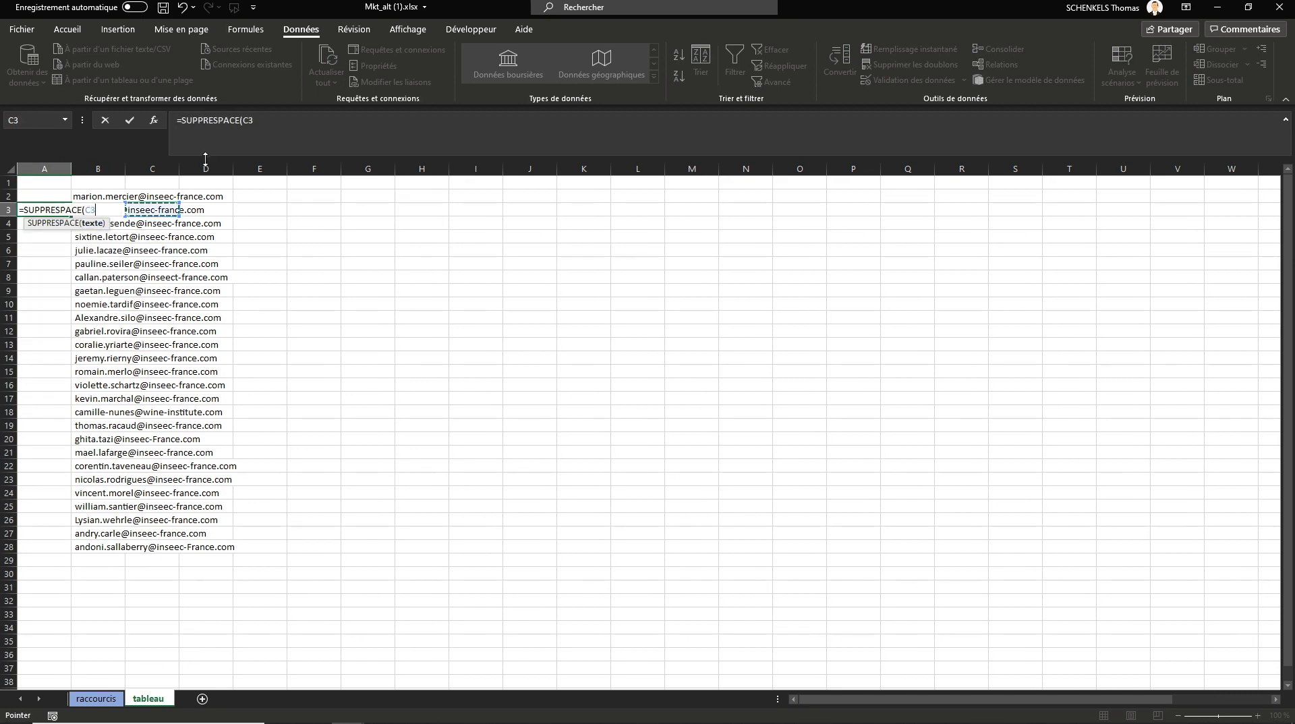
{"action": "key", "text": "Return"}
Correct the formula in cell A3 to =SUPPRESPACE(B3)
{"action": "left_click", "coordinate": [59, 212]}
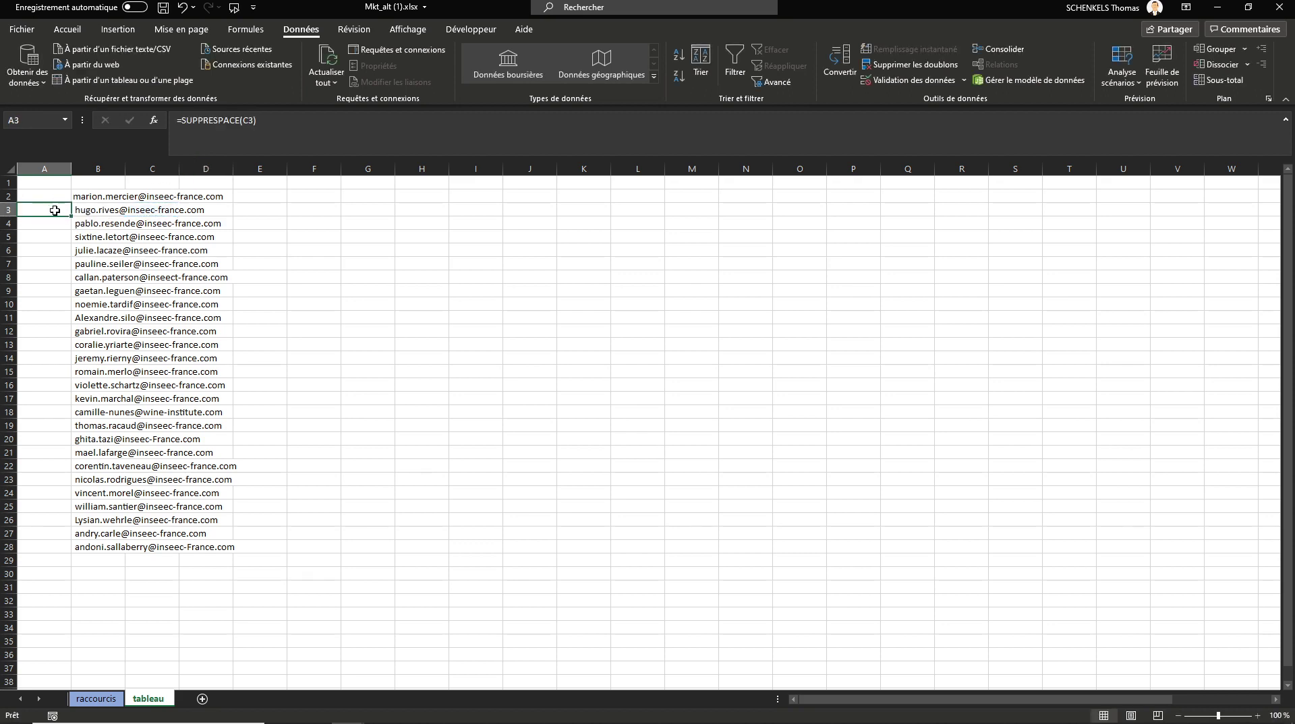
{"action": "left_click", "coordinate": [99, 211]}
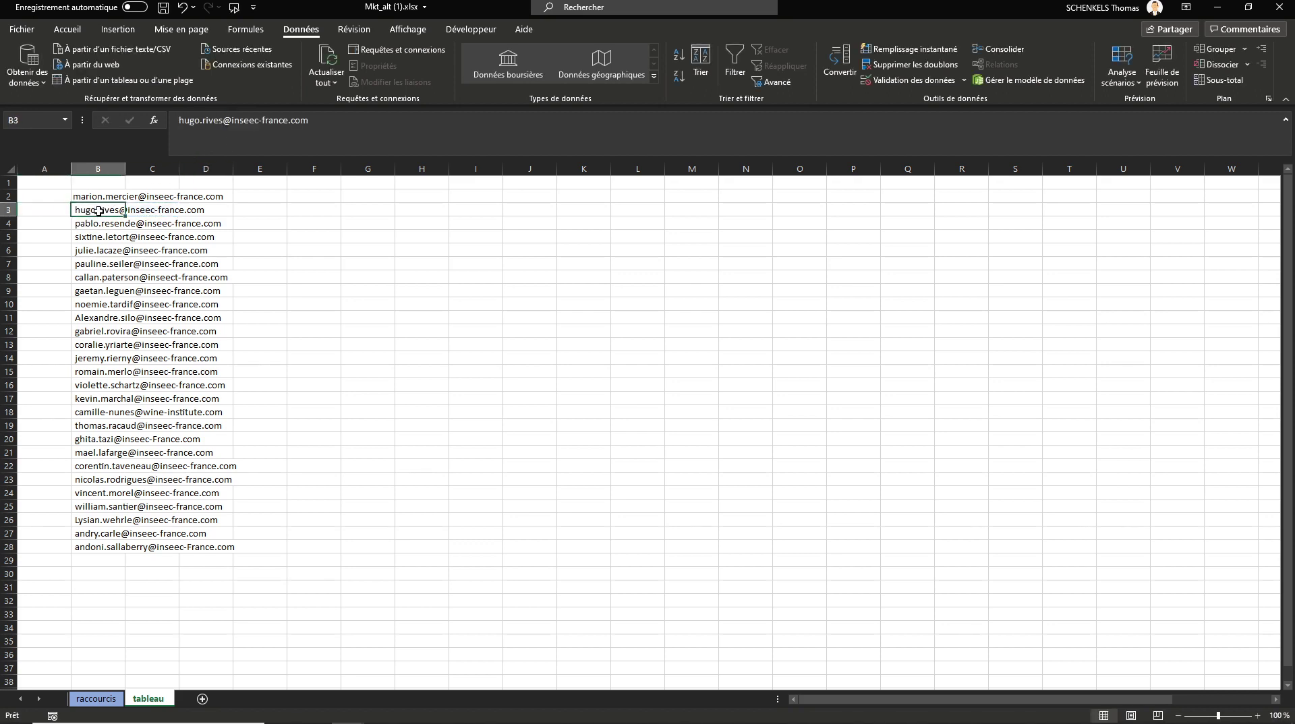
{"action": "left_click", "coordinate": [63, 210]}
{"action": "left_click", "coordinate": [241, 116]}
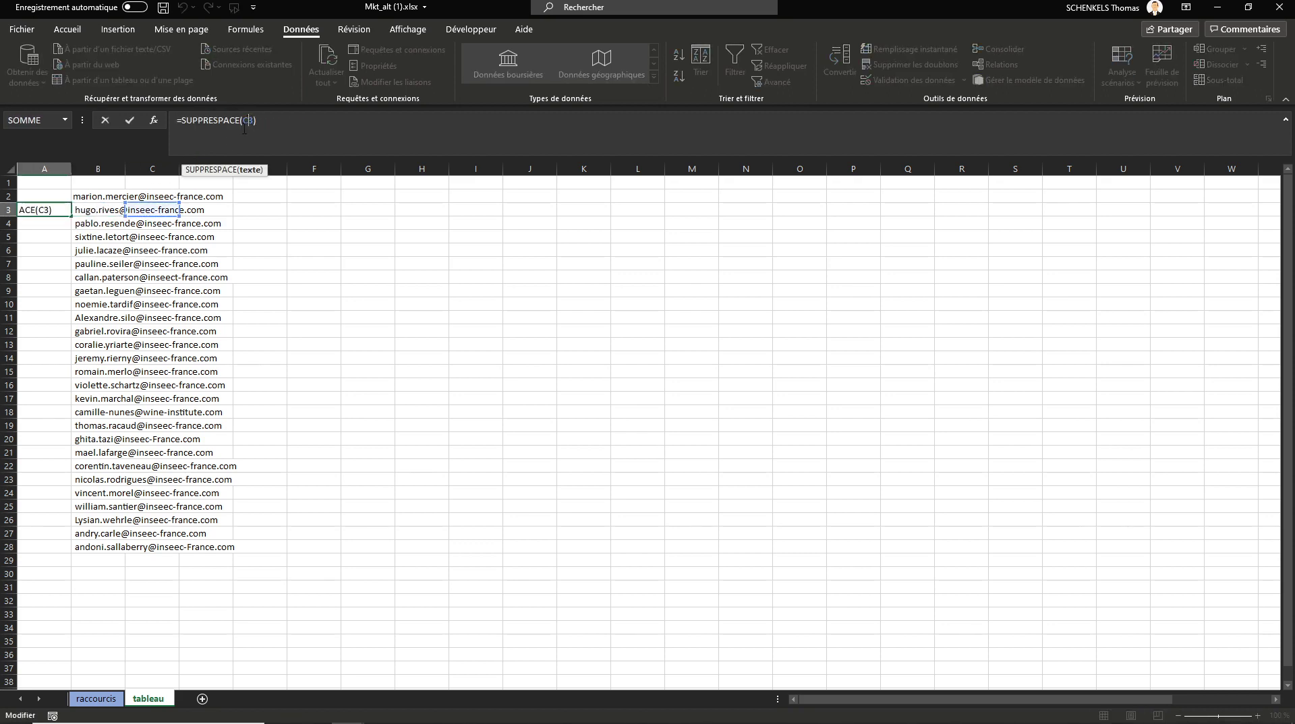
{"action": "left_click", "coordinate": [125, 214]}
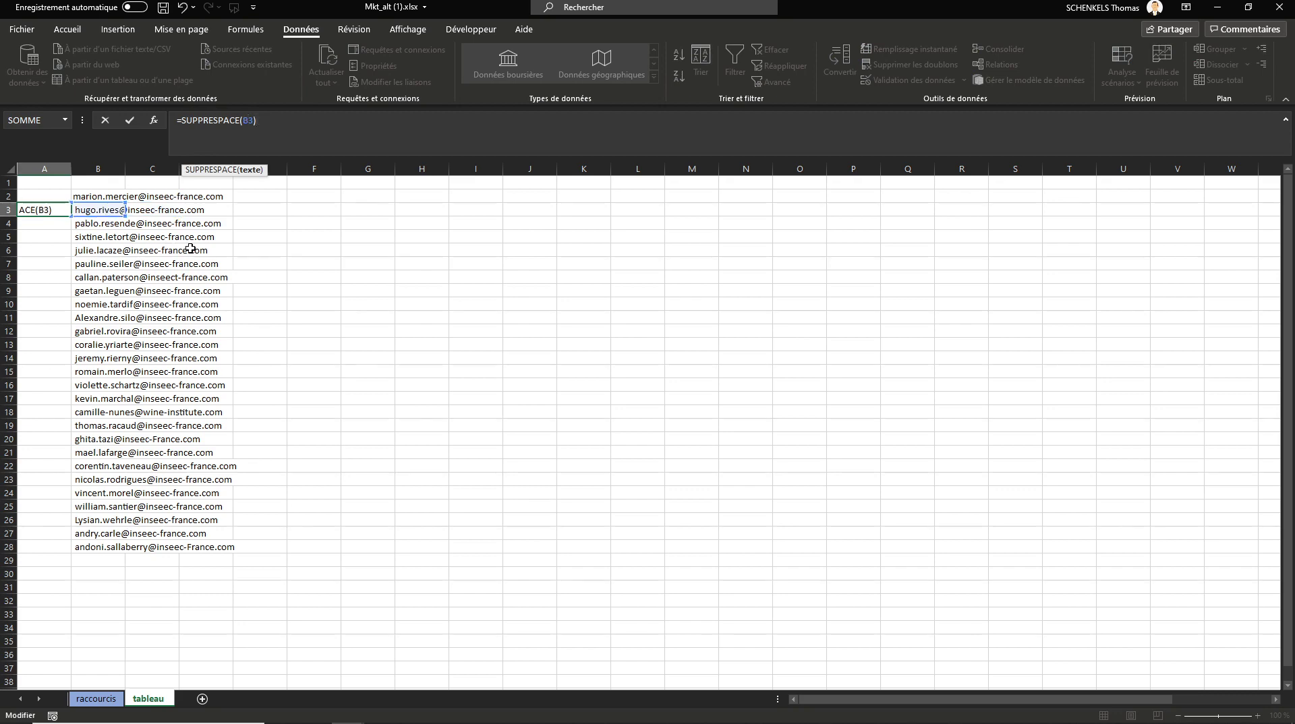
{"action": "key", "text": "Return"}
Widen column A to fit the addresses and fill the SUPPRESPACE formula across A2:A28
{"action": "left_click_drag", "start_coordinate": [71, 169], "coordinate": [186, 170]}
{"action": "left_click", "coordinate": [54, 214]}
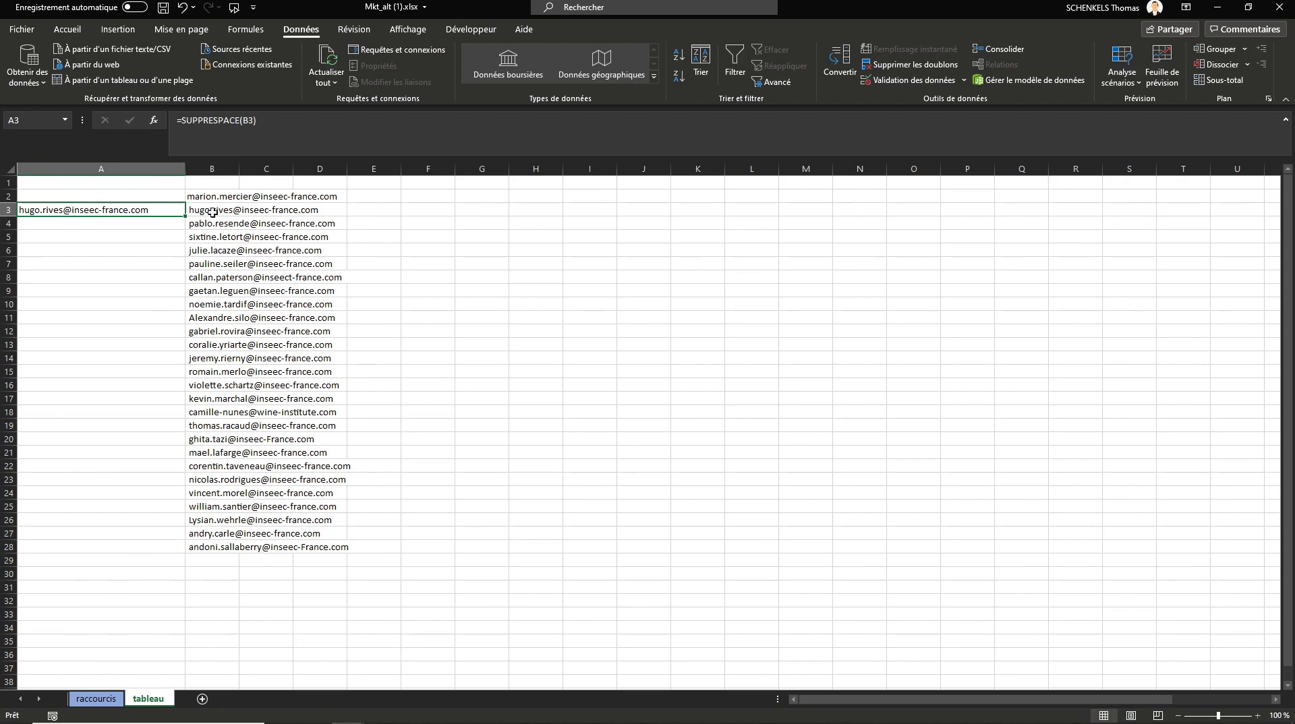
{"action": "double_click", "coordinate": [181, 218]}
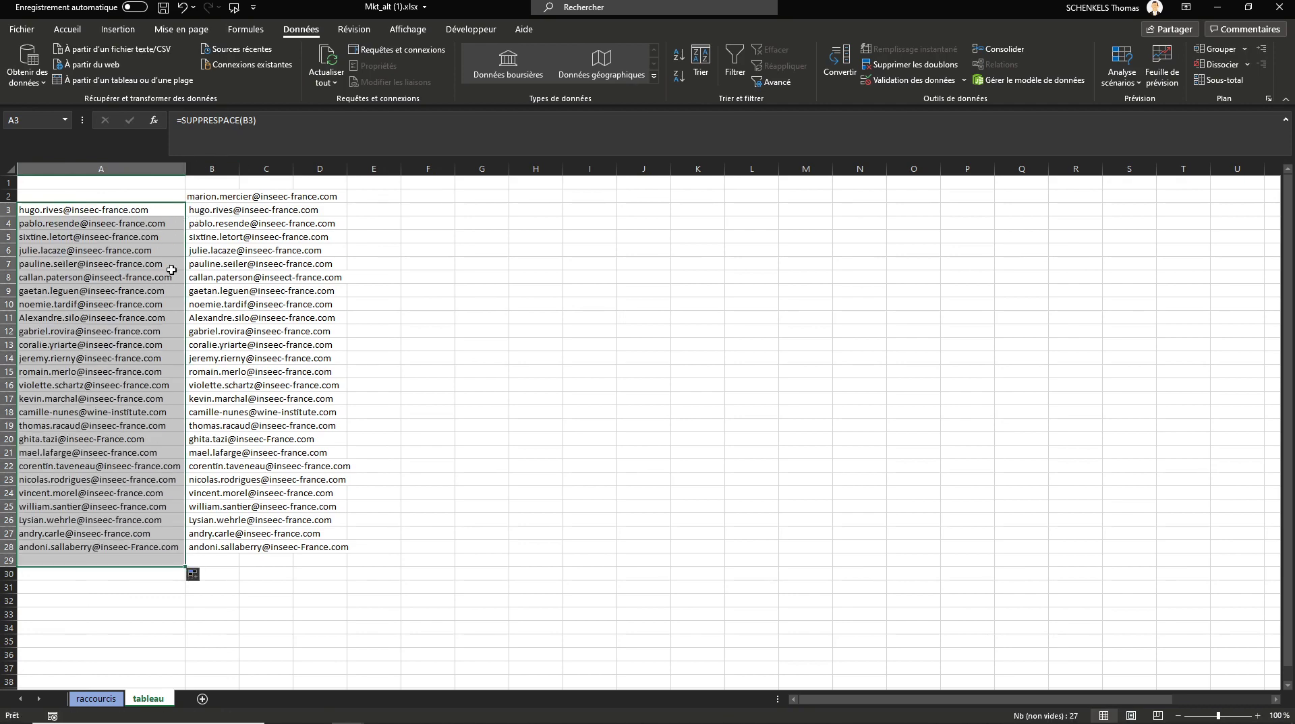
{"action": "left_click", "coordinate": [170, 547]}
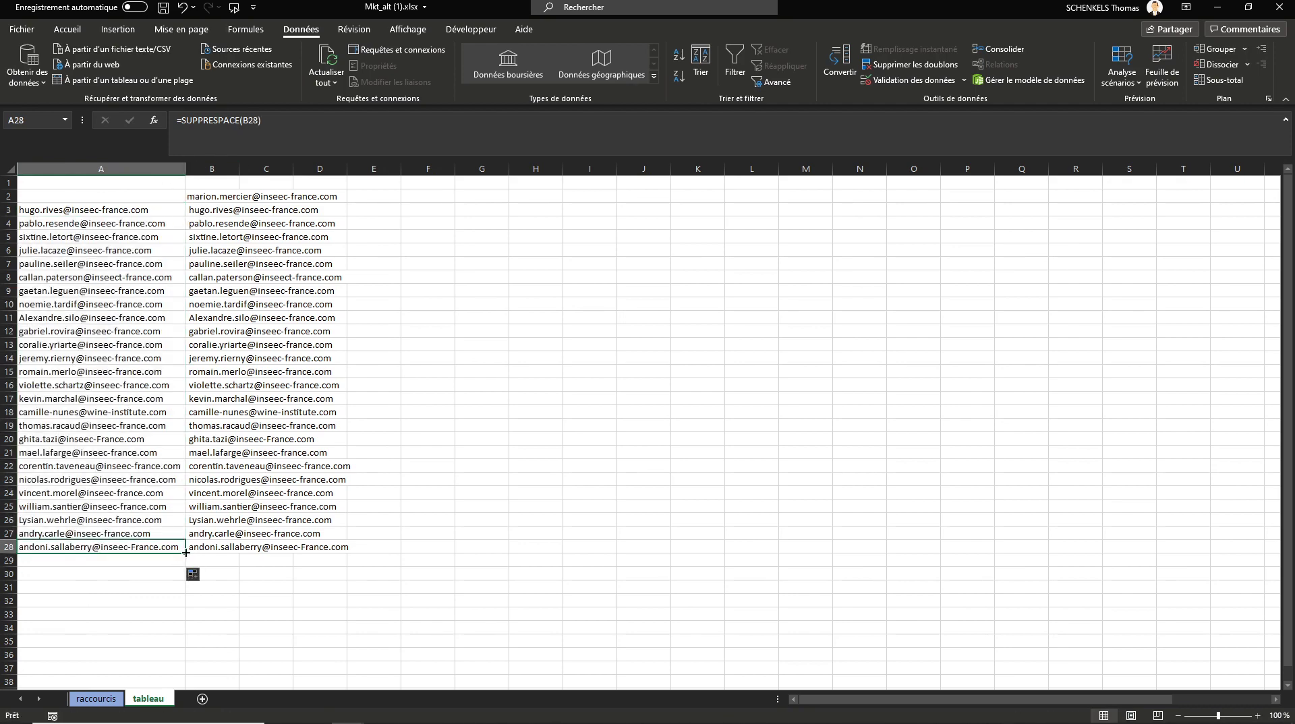
{"action": "left_click_drag", "start_coordinate": [189, 492], "coordinate": [187, 196]}
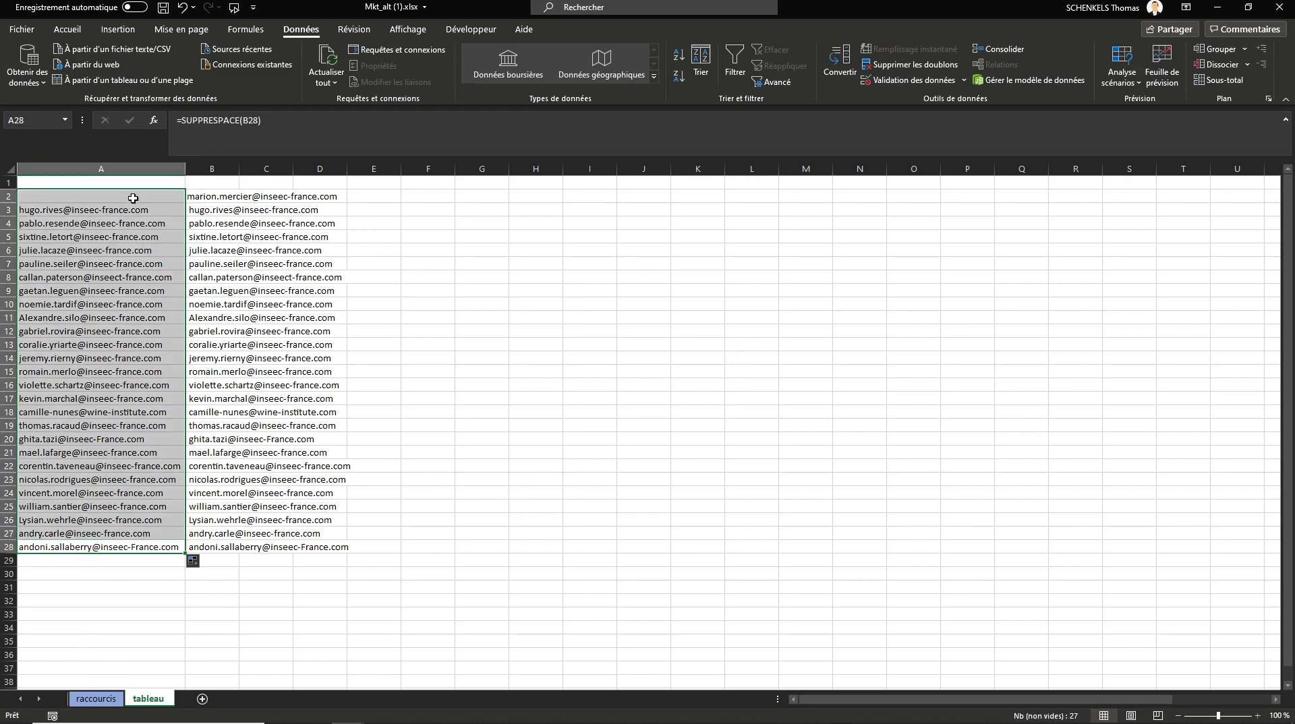
Copy the formula results in A2:A29 and paste them over themselves as values
{"action": "left_click", "coordinate": [98, 198]}
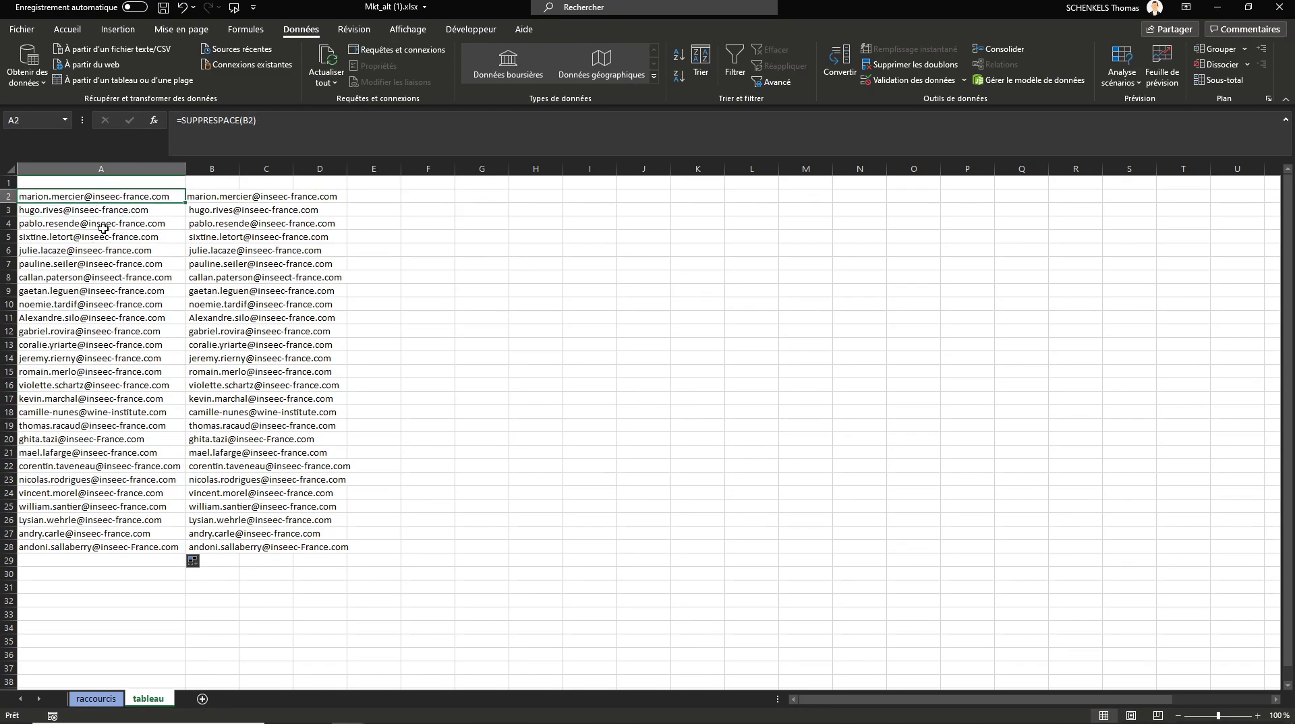
{"action": "key", "text": "ctrl+shift+Down"}
{"action": "key", "text": "ctrl+c"}
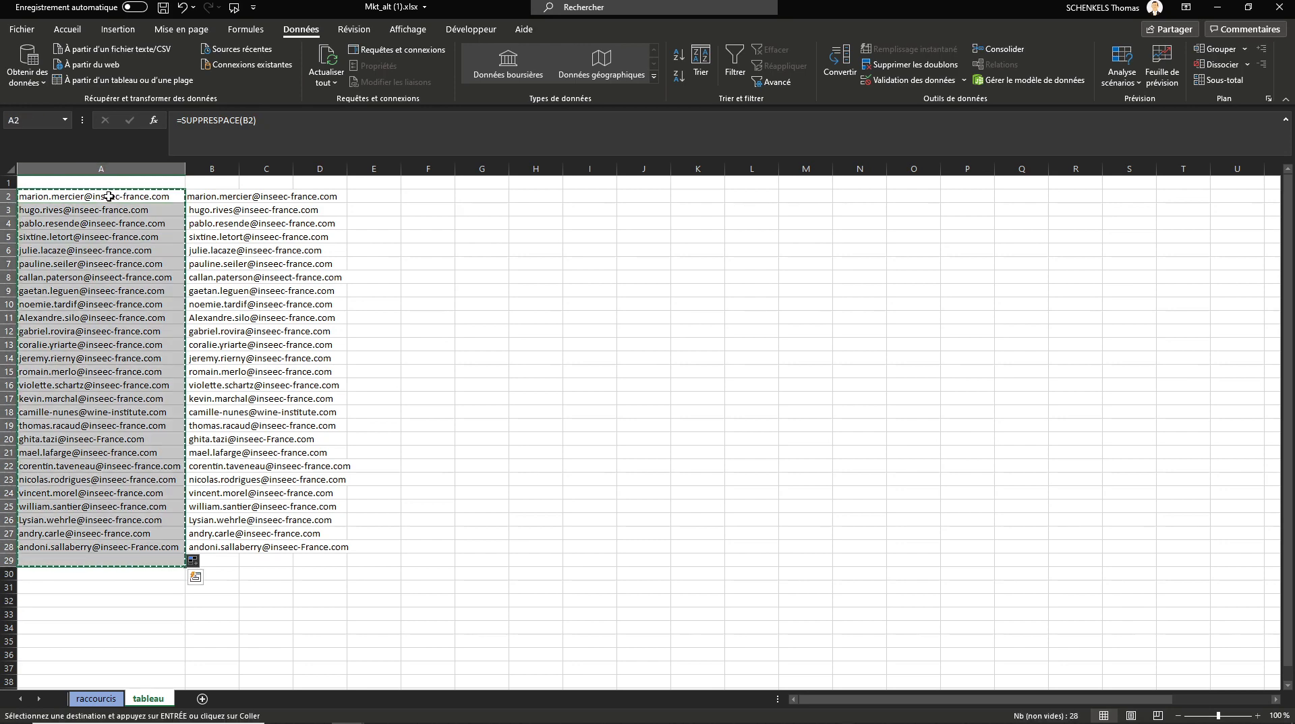
{"action": "right_click", "coordinate": [109, 197]}
{"action": "left_click", "coordinate": [163, 266]}
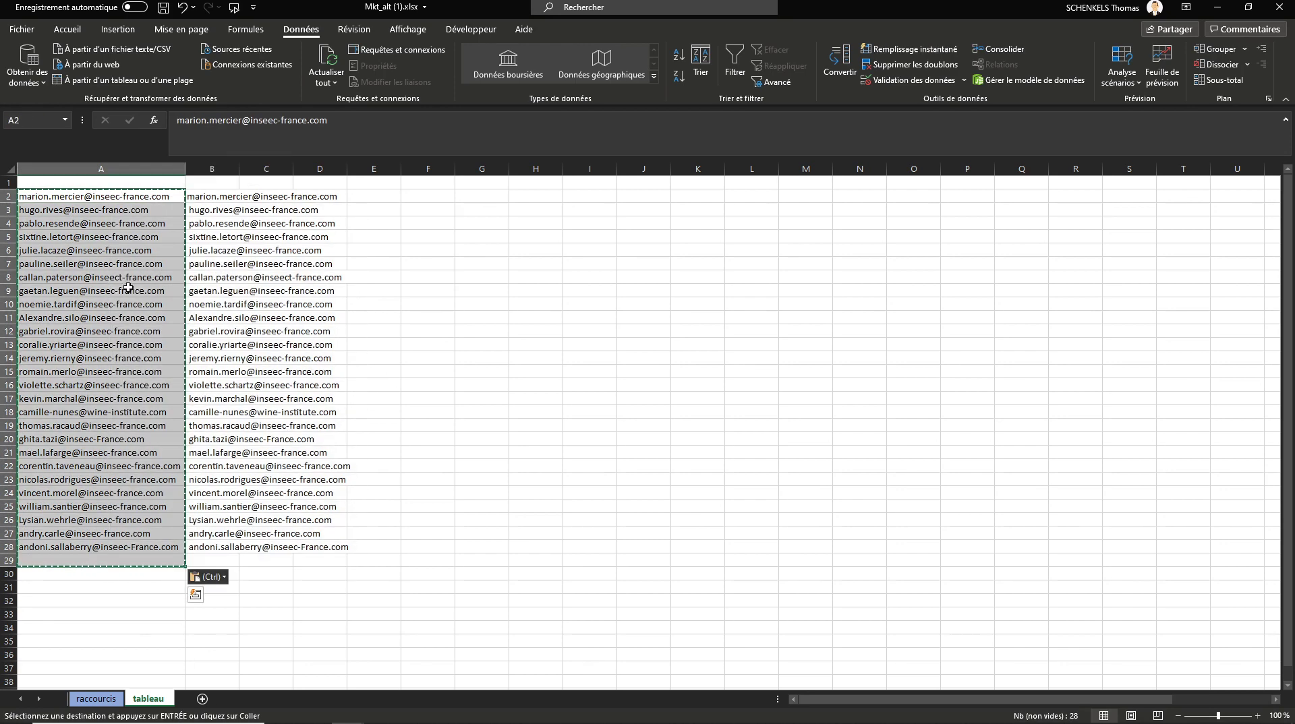
{"action": "key", "text": "Escape"}
Check the cleaned addresses in A6, A2 and A3, and delete the helper column A
{"action": "left_click", "coordinate": [104, 251]}
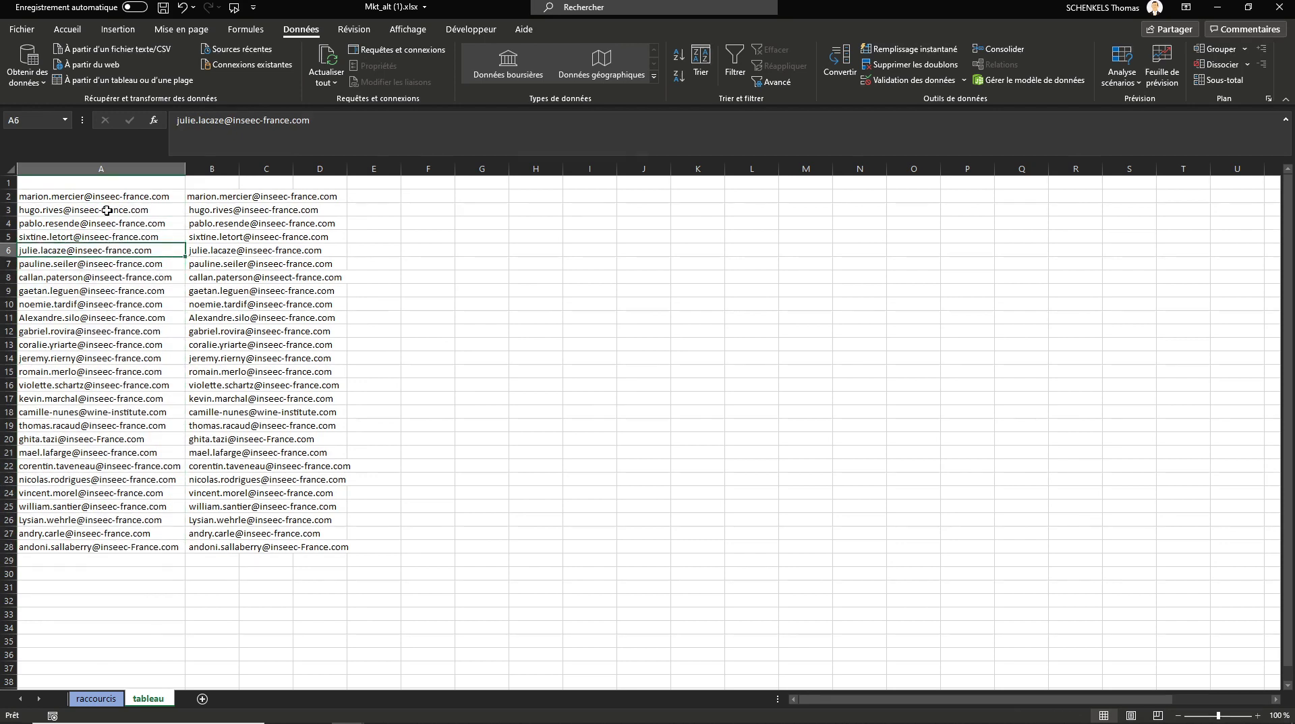
{"action": "left_click", "coordinate": [119, 198]}
{"action": "left_click", "coordinate": [127, 211]}
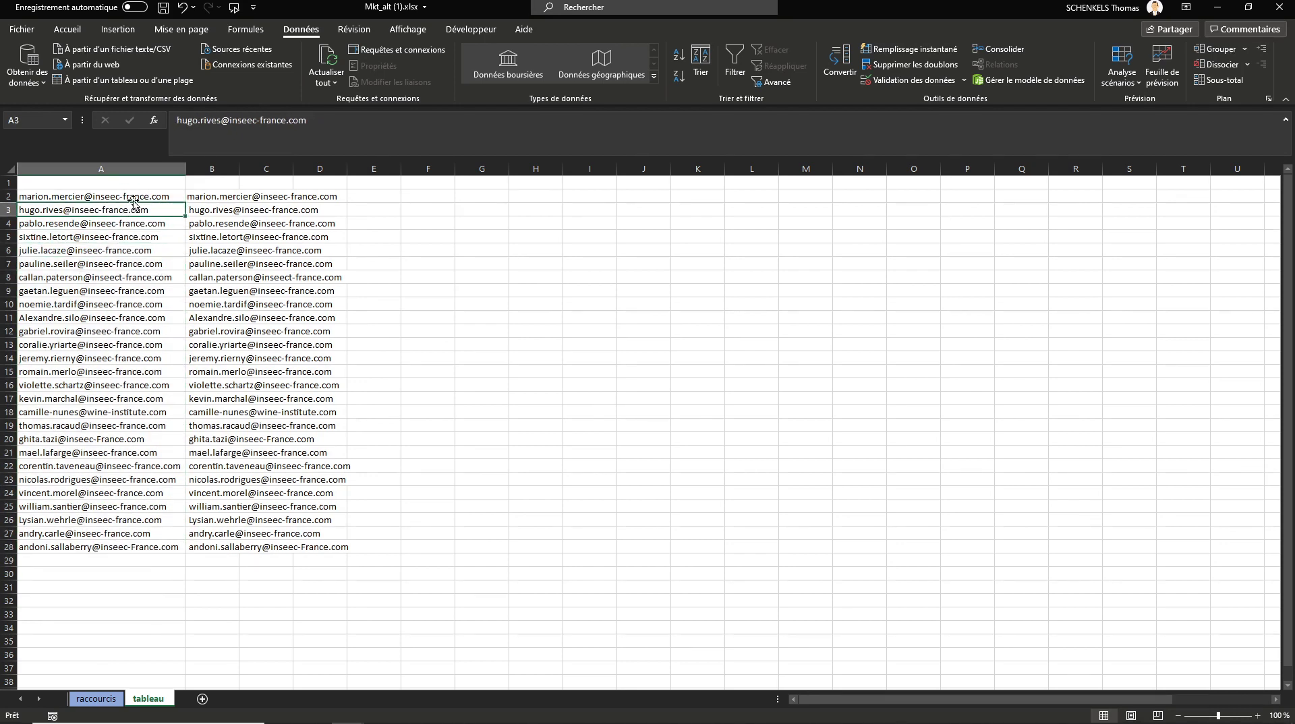
{"action": "left_click", "coordinate": [138, 197]}
{"action": "left_click", "coordinate": [149, 169]}
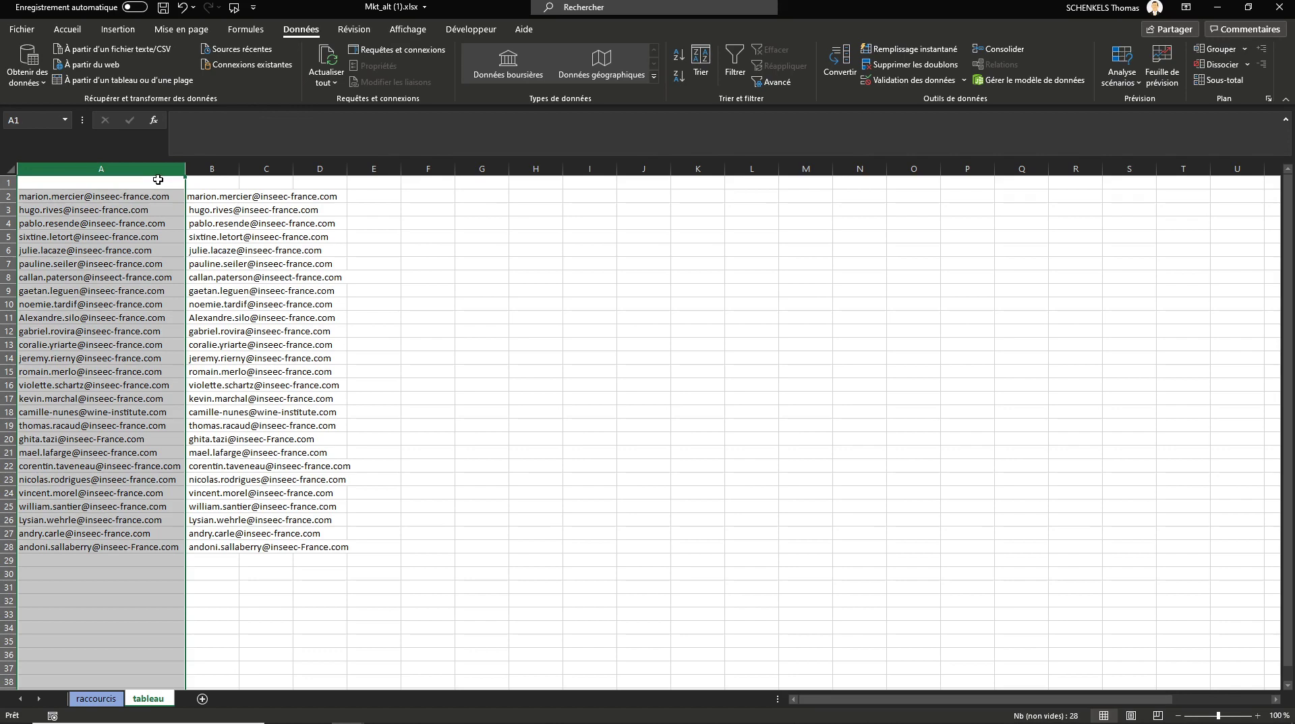
{"action": "key", "text": "ctrl+minus"}
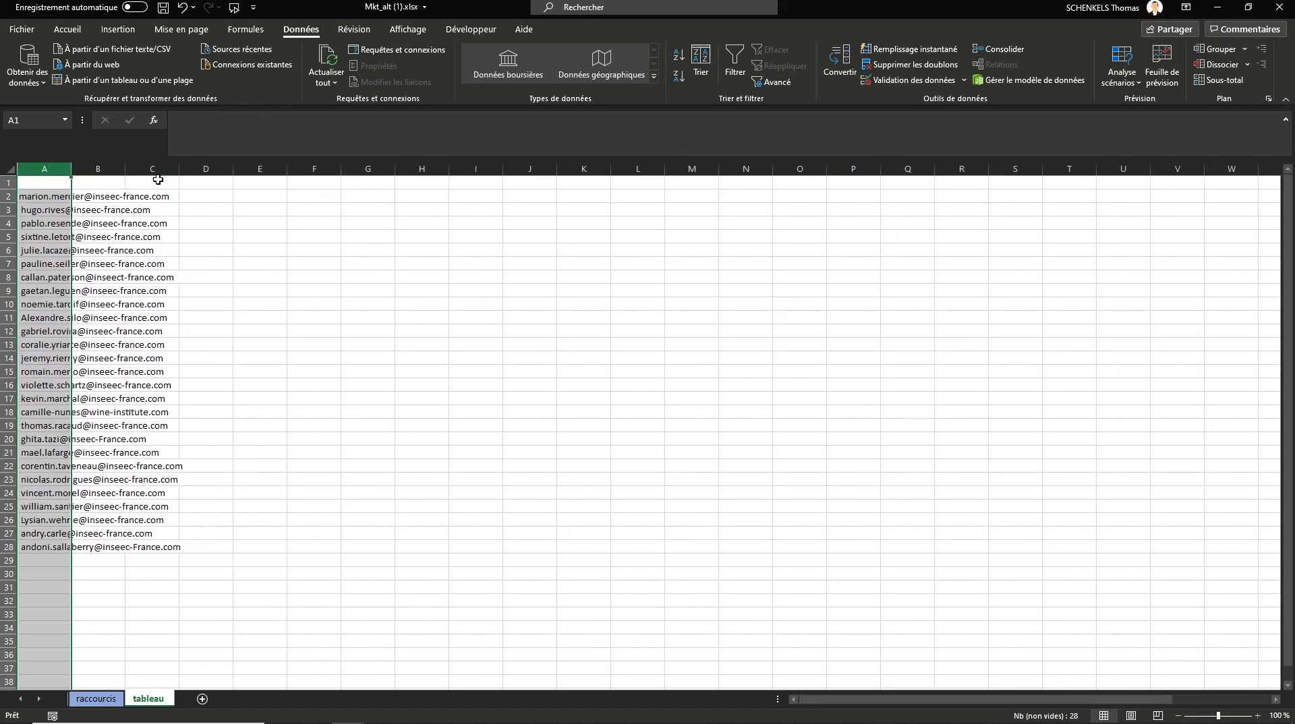
Replace every space in the addresses in A2:A29 with nothing
{"action": "left_click", "coordinate": [49, 196]}
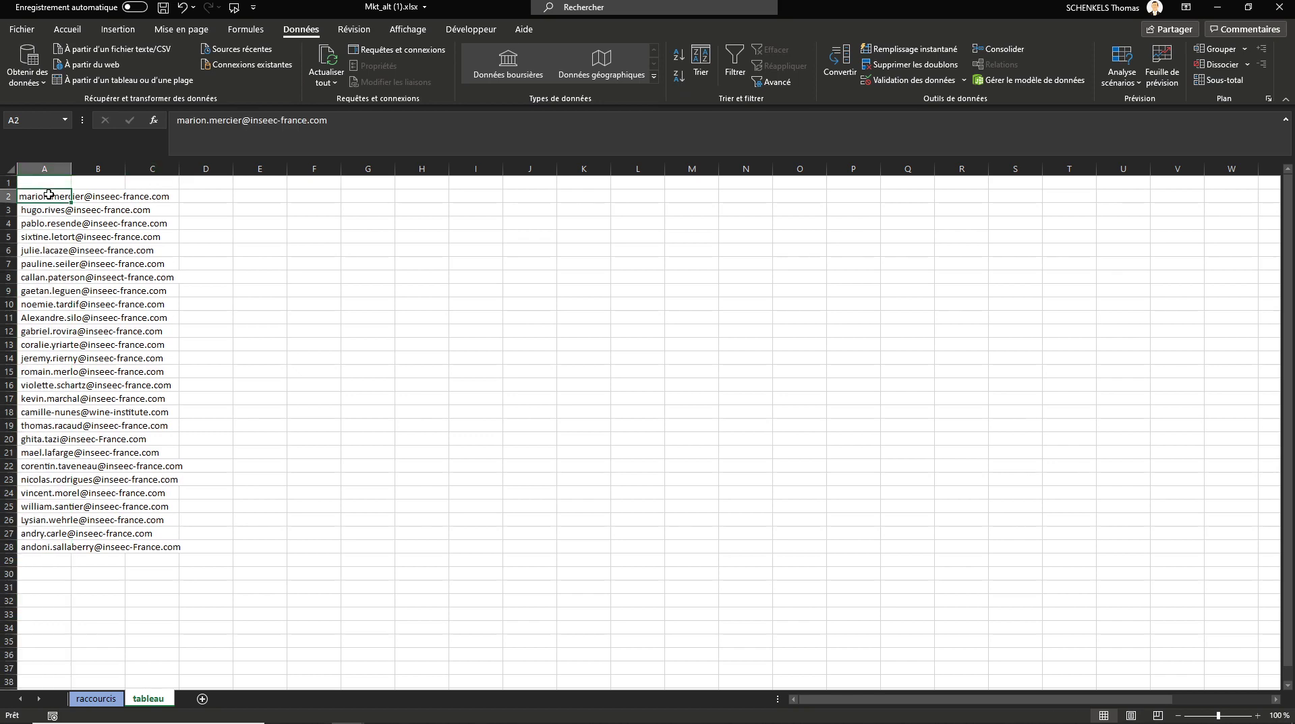
{"action": "key", "text": "ctrl+shift+Down"}
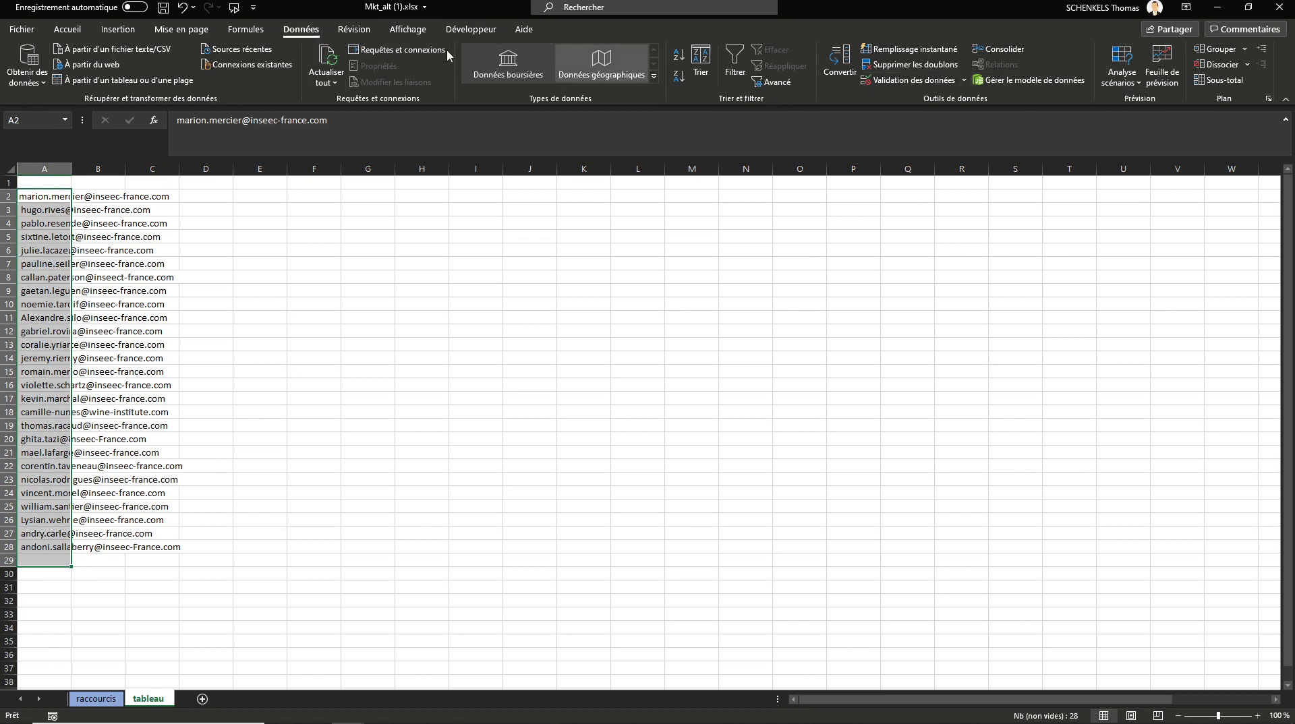
{"action": "left_click", "coordinate": [71, 30]}
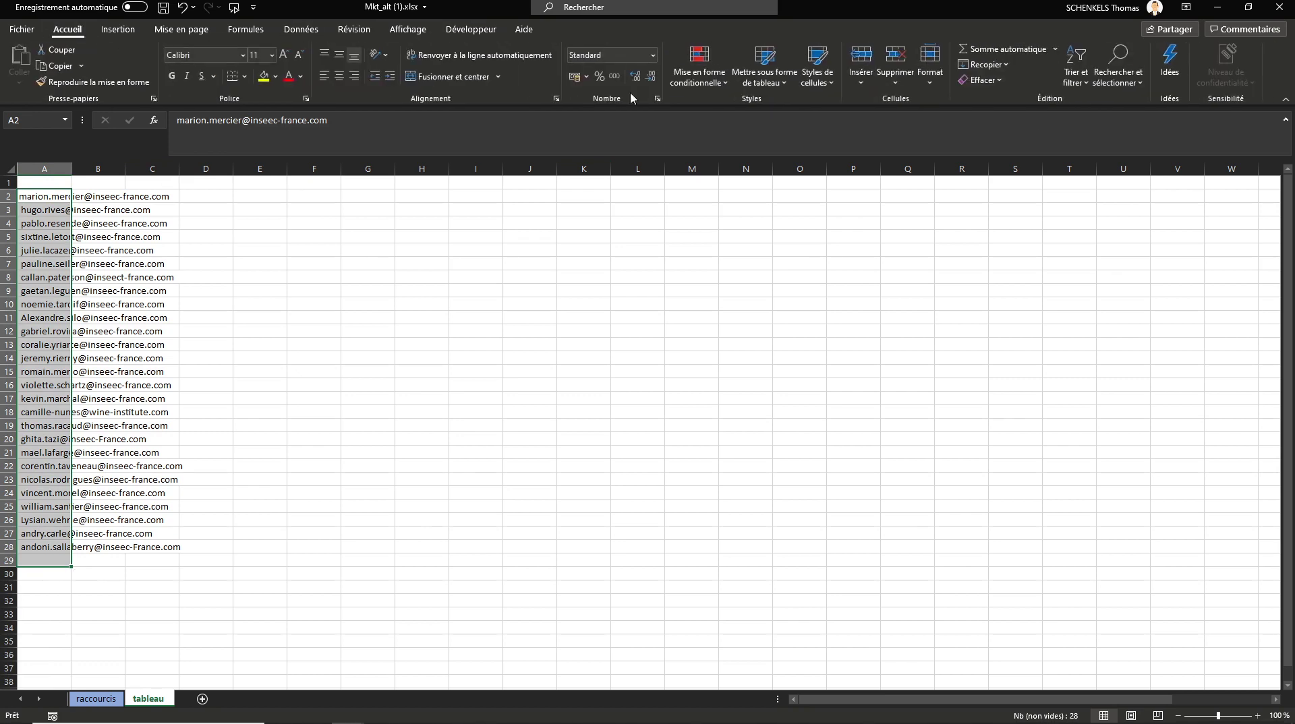
{"action": "left_click", "coordinate": [1124, 80]}
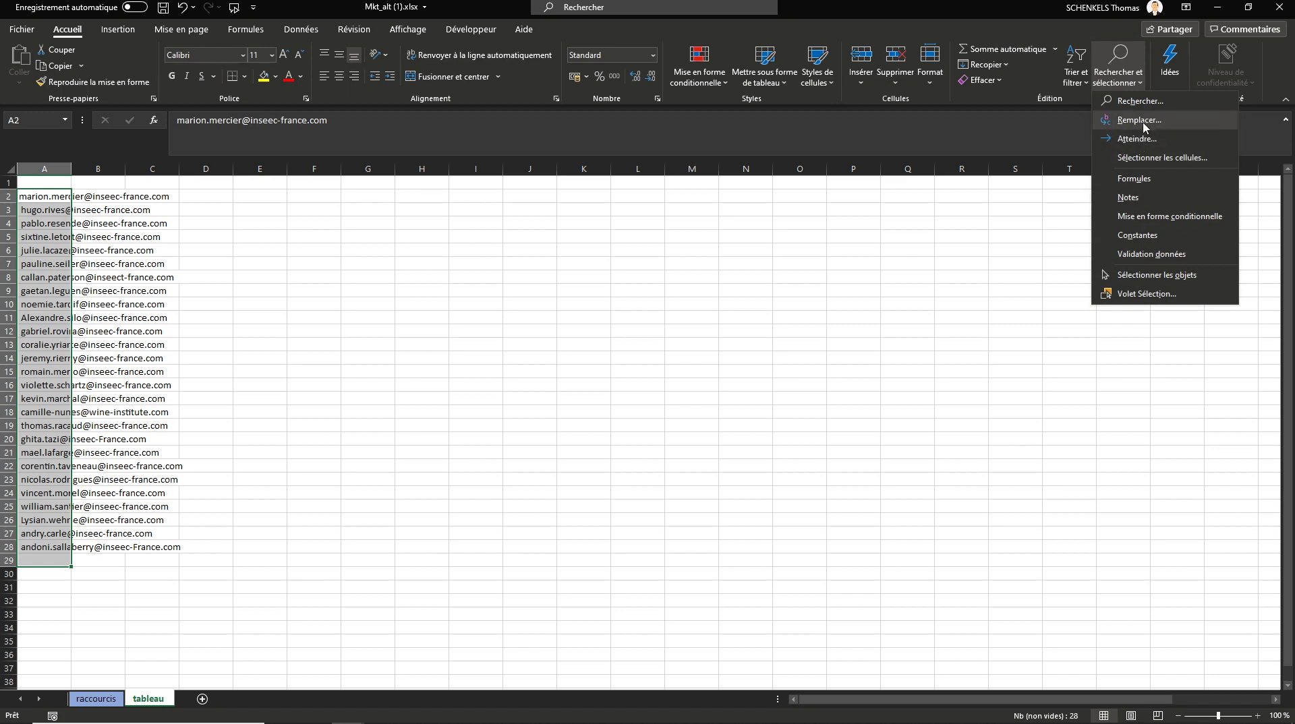
{"action": "left_click", "coordinate": [1140, 120]}
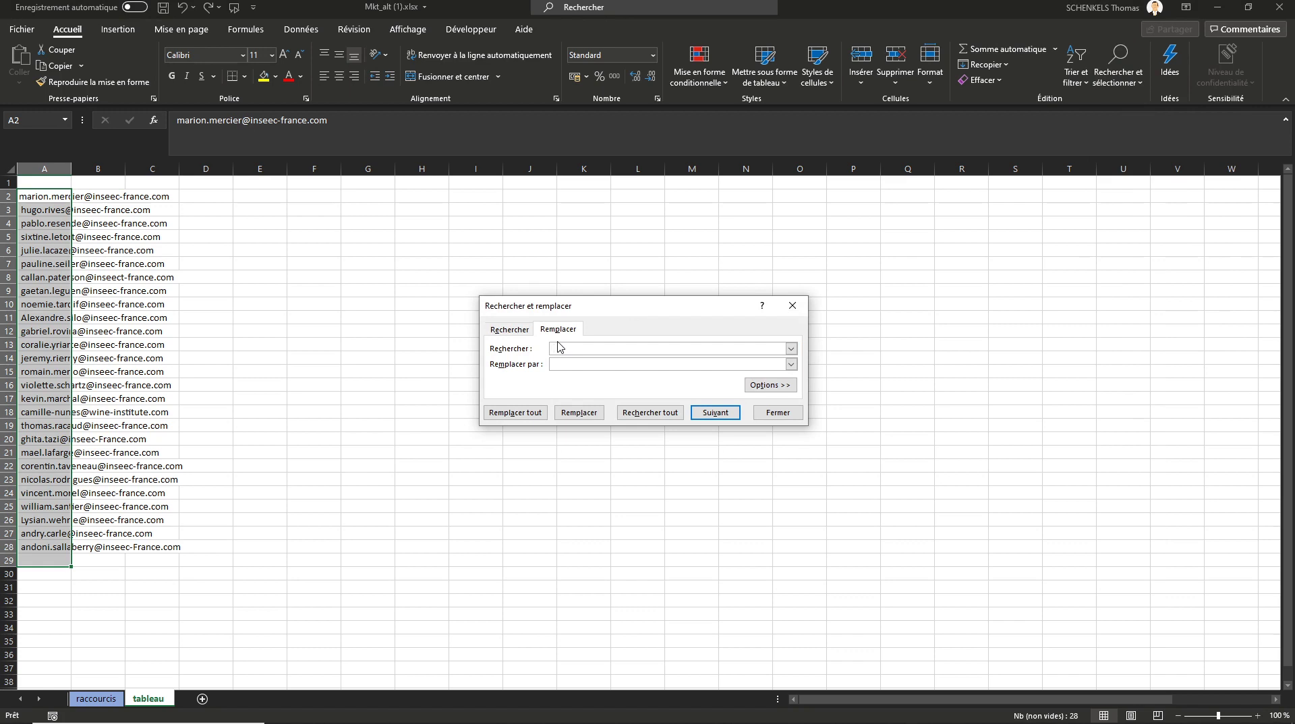
{"action": "left_click", "coordinate": [497, 414]}
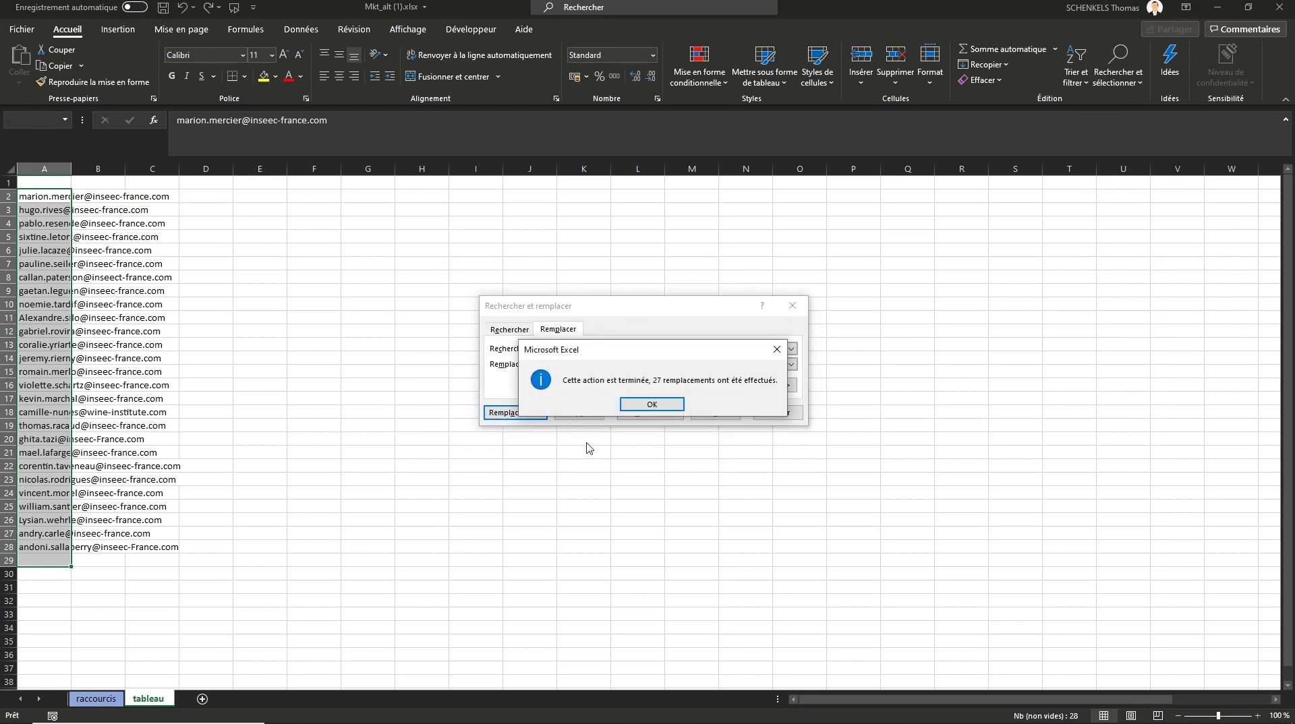
{"action": "left_click", "coordinate": [681, 404]}
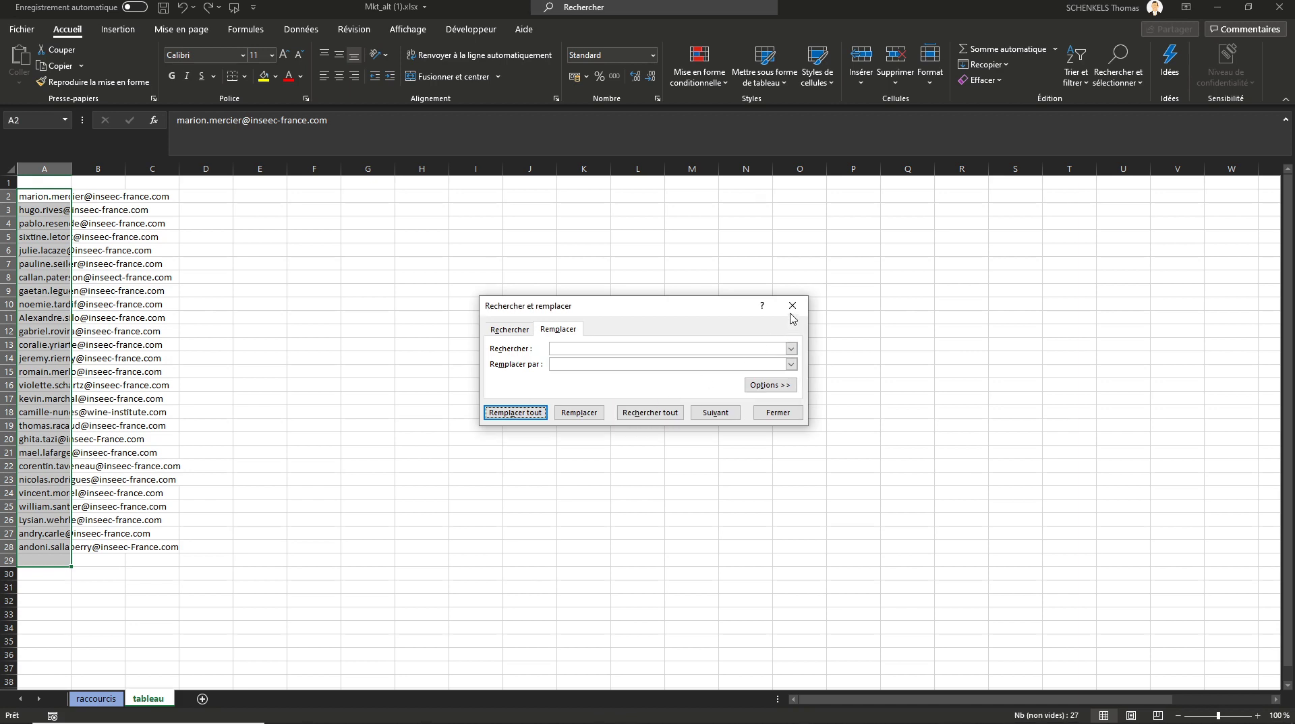
{"action": "left_click", "coordinate": [793, 309]}
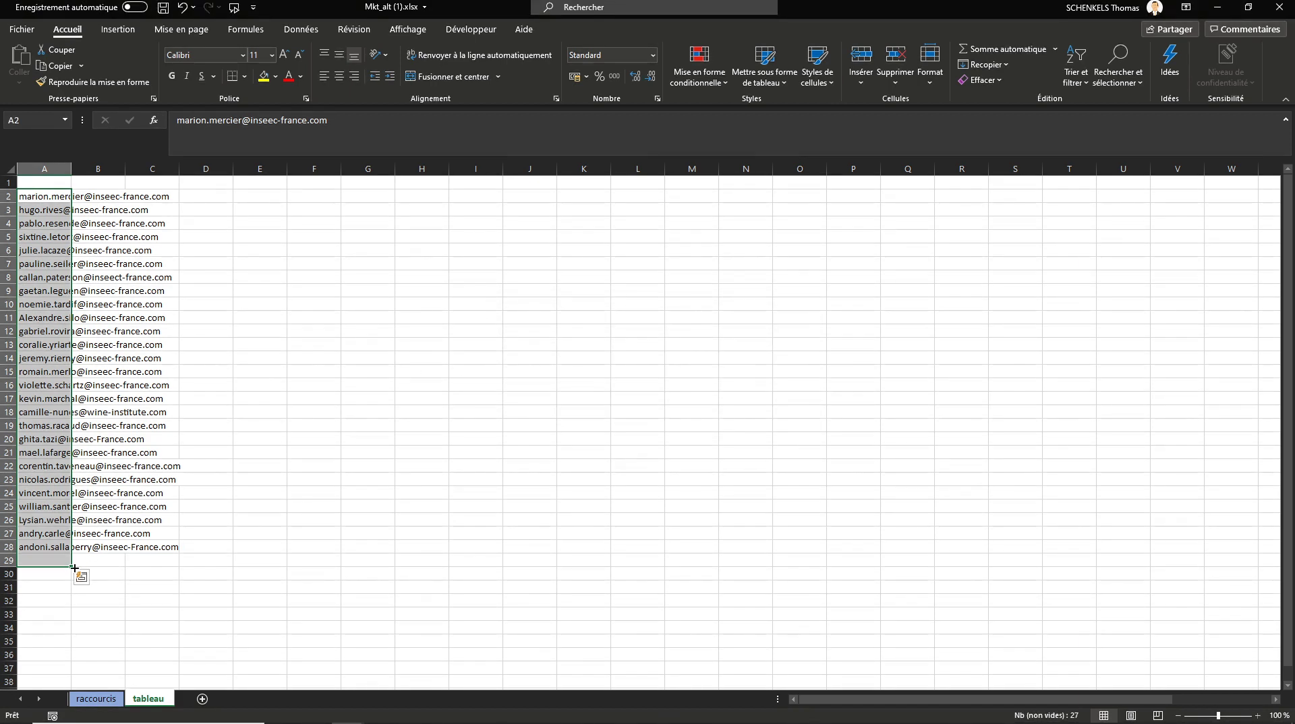
Inspect row 29 below the address list for leftover content, and check the last address in A28
{"action": "left_click", "coordinate": [50, 561]}
{"action": "left_click", "coordinate": [13, 564]}
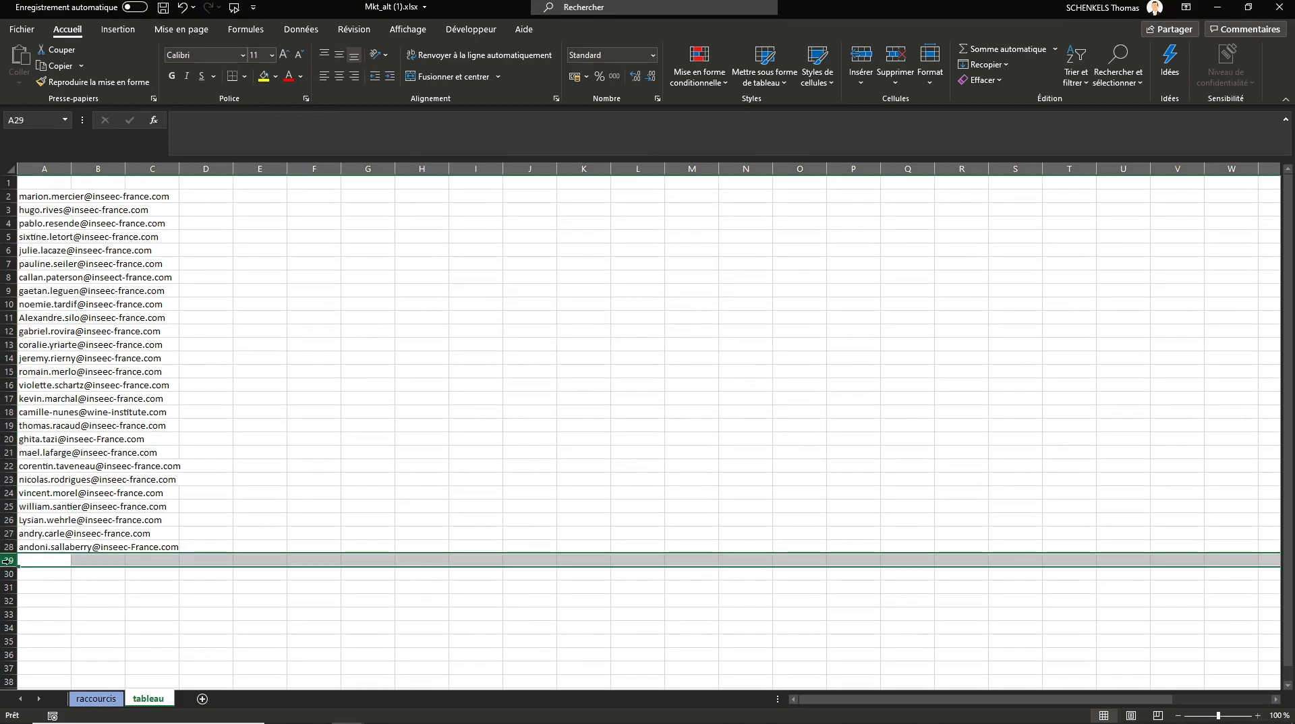
{"action": "double_click", "coordinate": [30, 561]}
{"action": "left_click", "coordinate": [9, 561]}
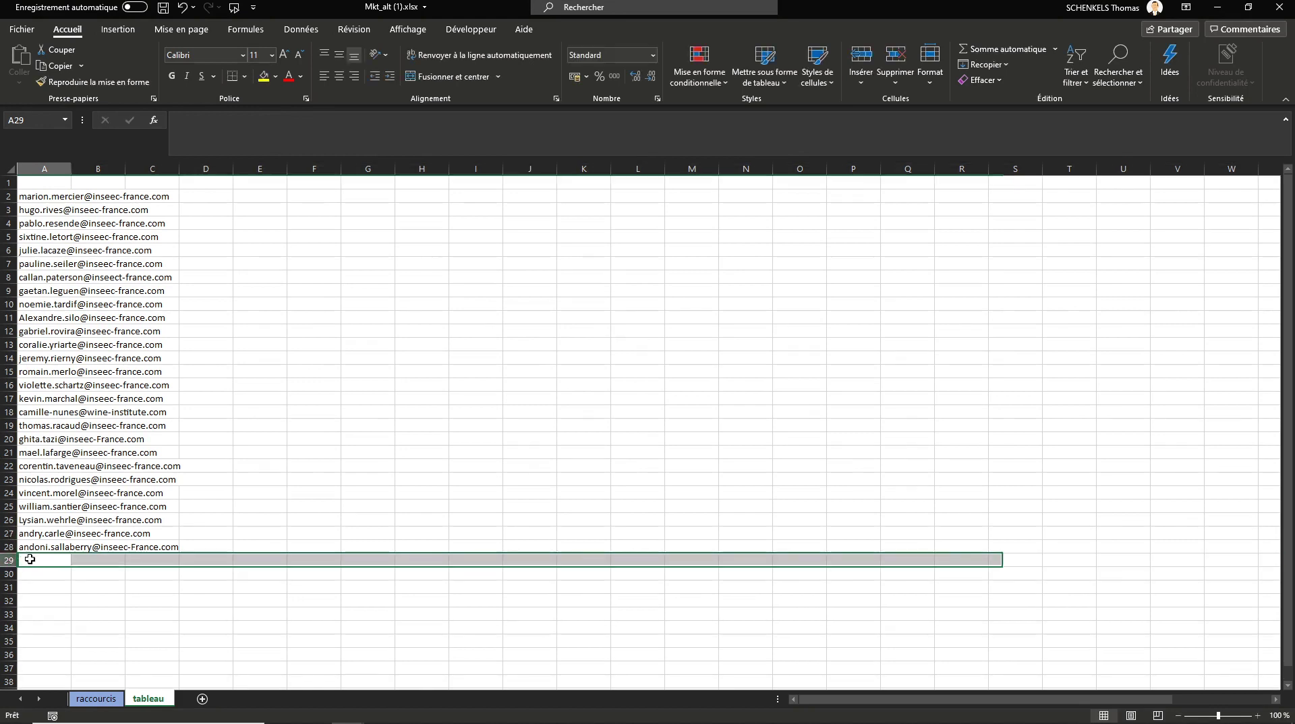
{"action": "key", "text": "Up"}
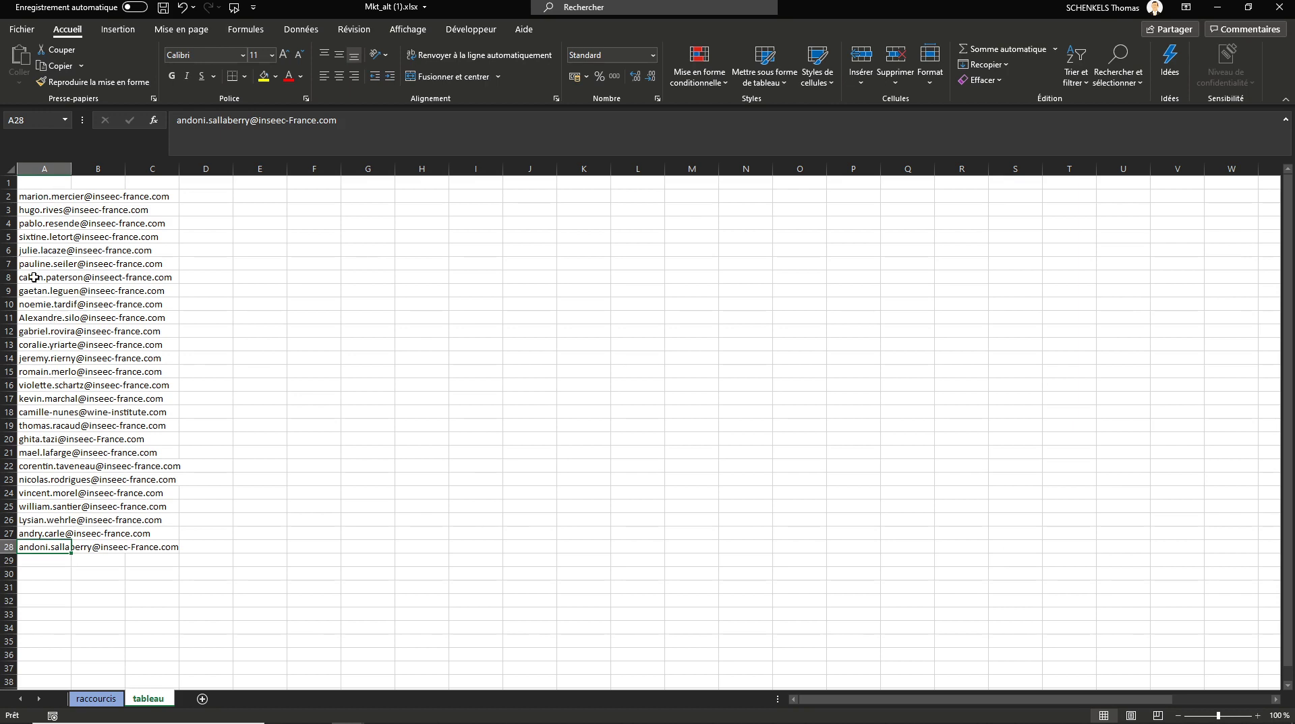
AutoFit column A to the width of the longest e-mail address
{"action": "left_click", "coordinate": [58, 201]}
{"action": "key", "text": "Right"}
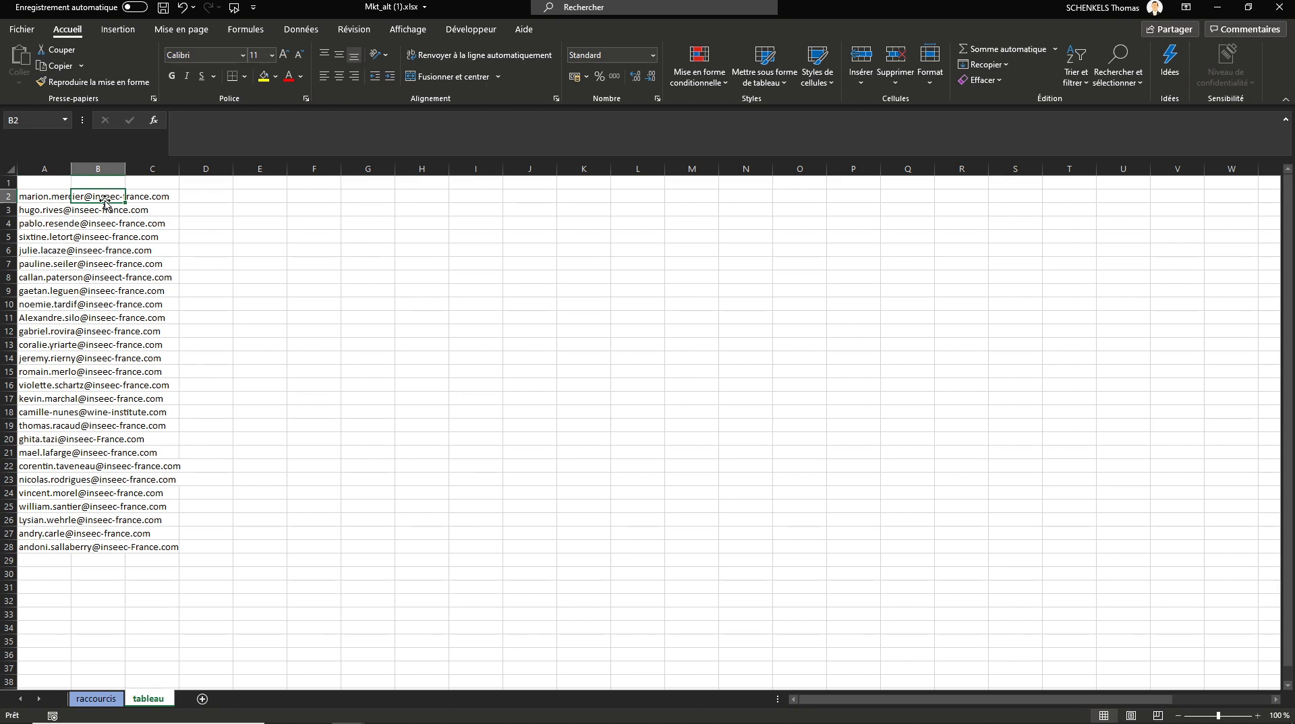
{"action": "double_click", "coordinate": [71, 169]}
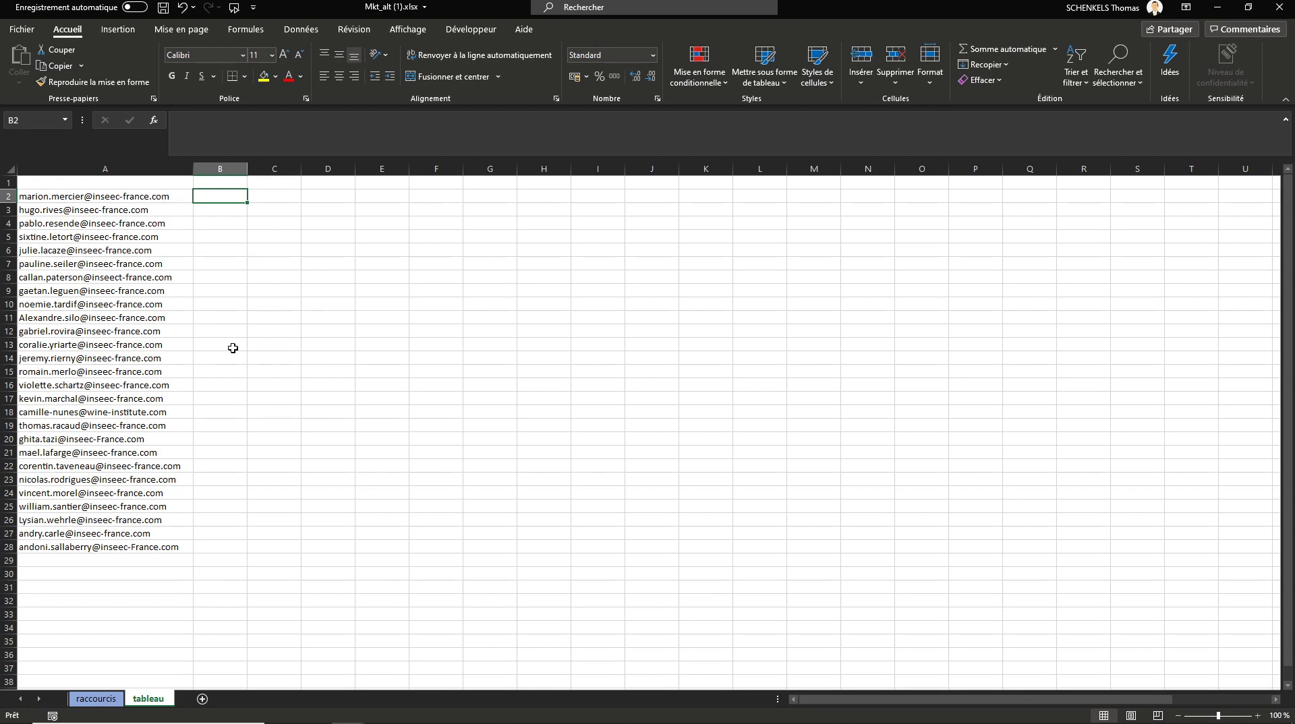
{"action": "key", "text": "alt+Tab"}
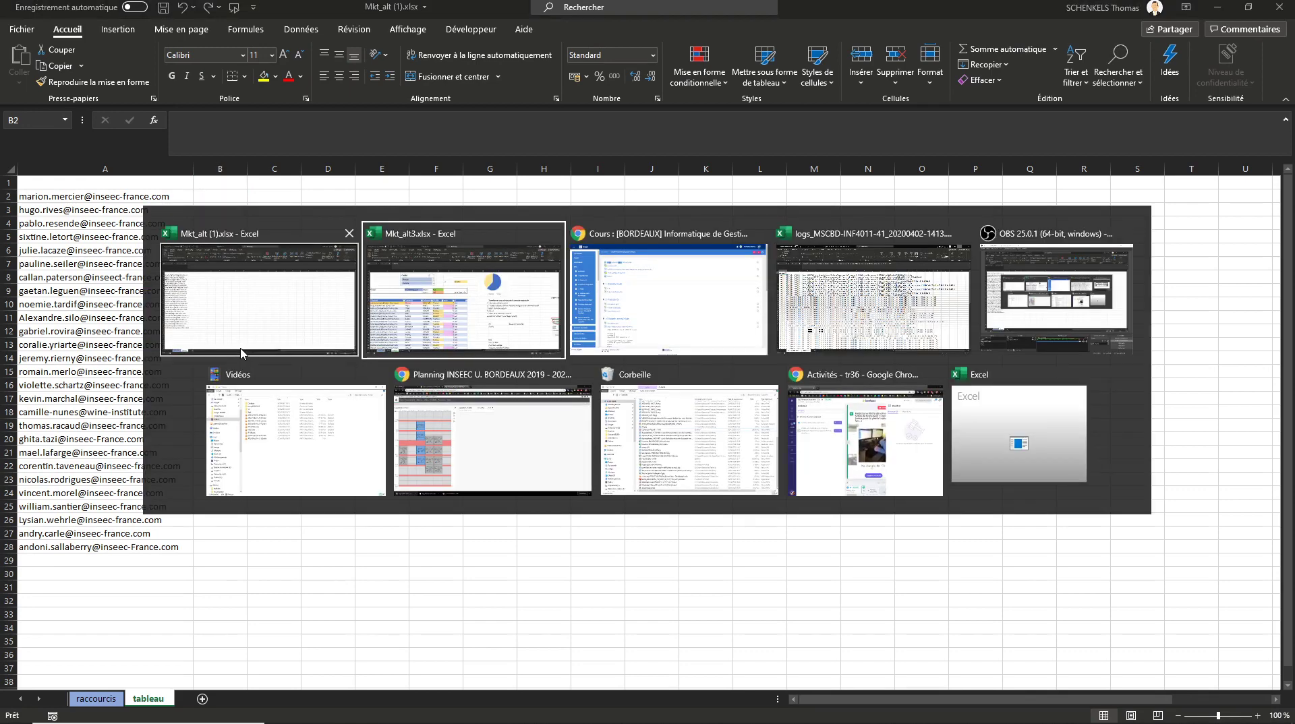
{"action": "left_click", "coordinate": [1114, 440]}
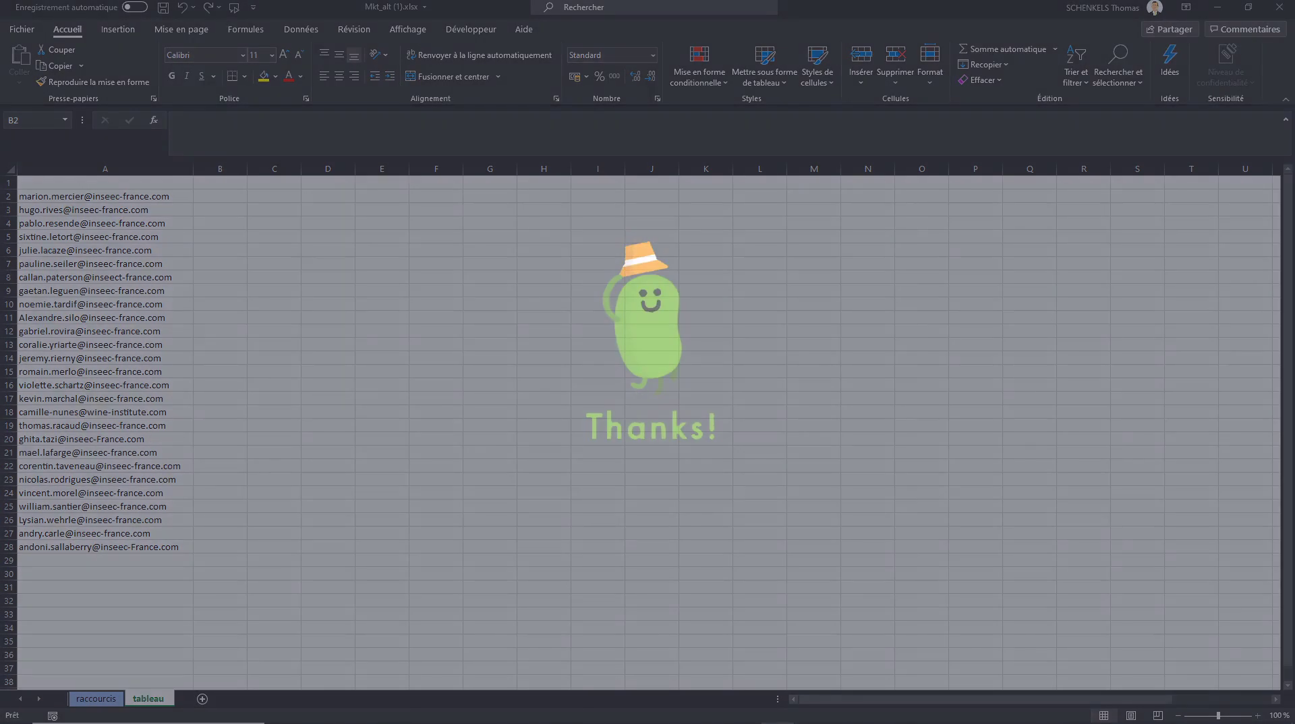